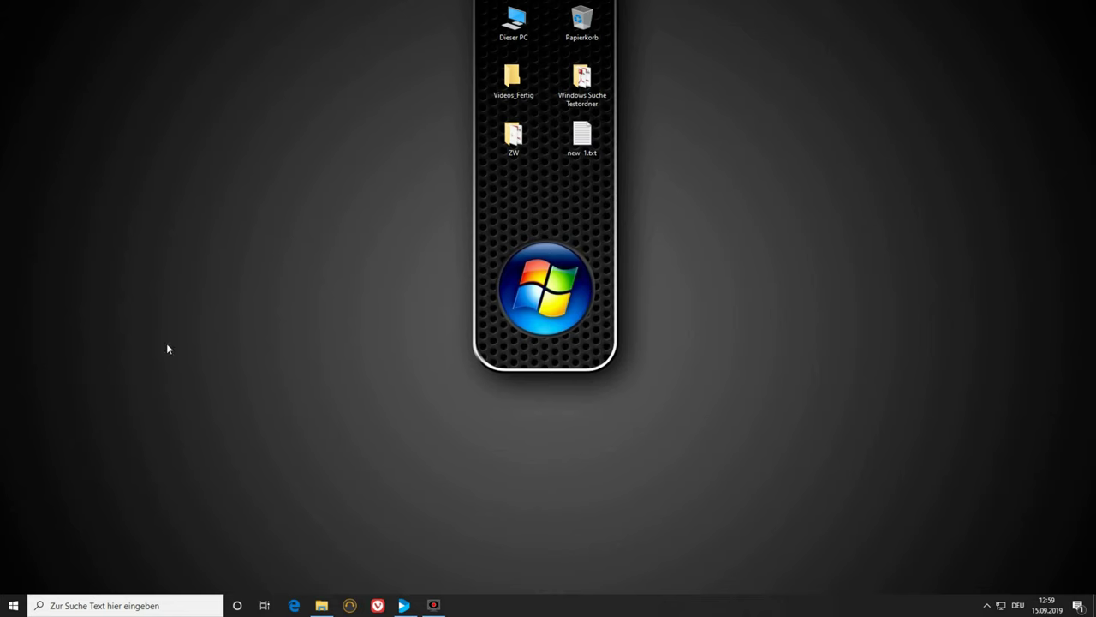
Open the Windows settings from the host's Start menu.
{"action": "left_click", "coordinate": [10, 607]}
{"action": "scroll", "coordinate": [117, 443], "scroll_direction": "down", "scroll_amount": 12}
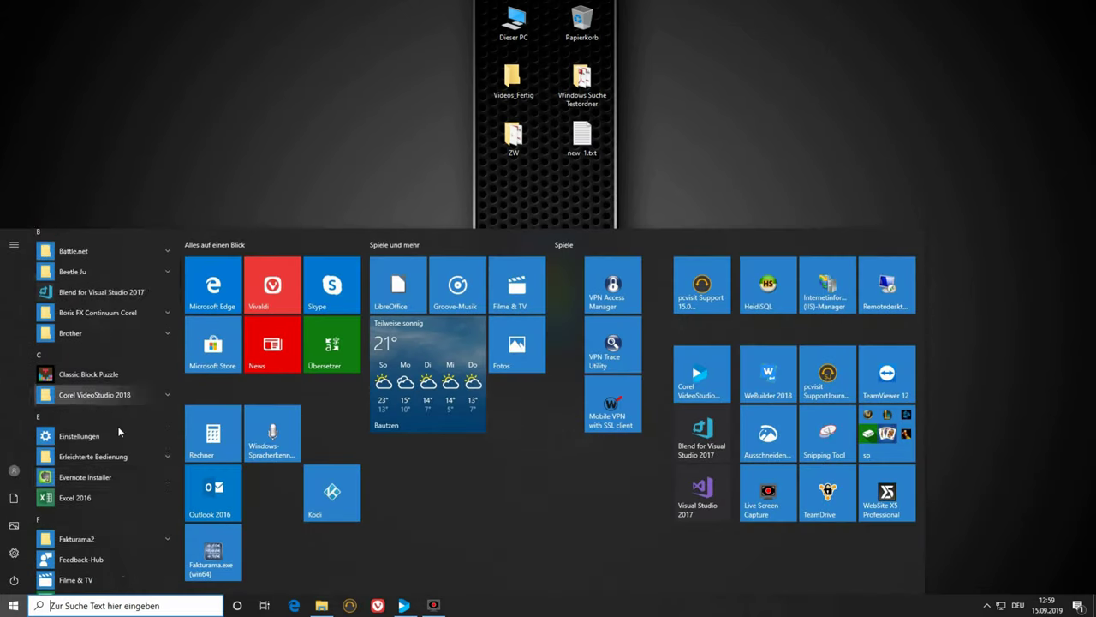
{"action": "scroll", "coordinate": [119, 444], "scroll_direction": "down", "scroll_amount": 3}
{"action": "scroll", "coordinate": [120, 454], "scroll_direction": "up", "scroll_amount": 5}
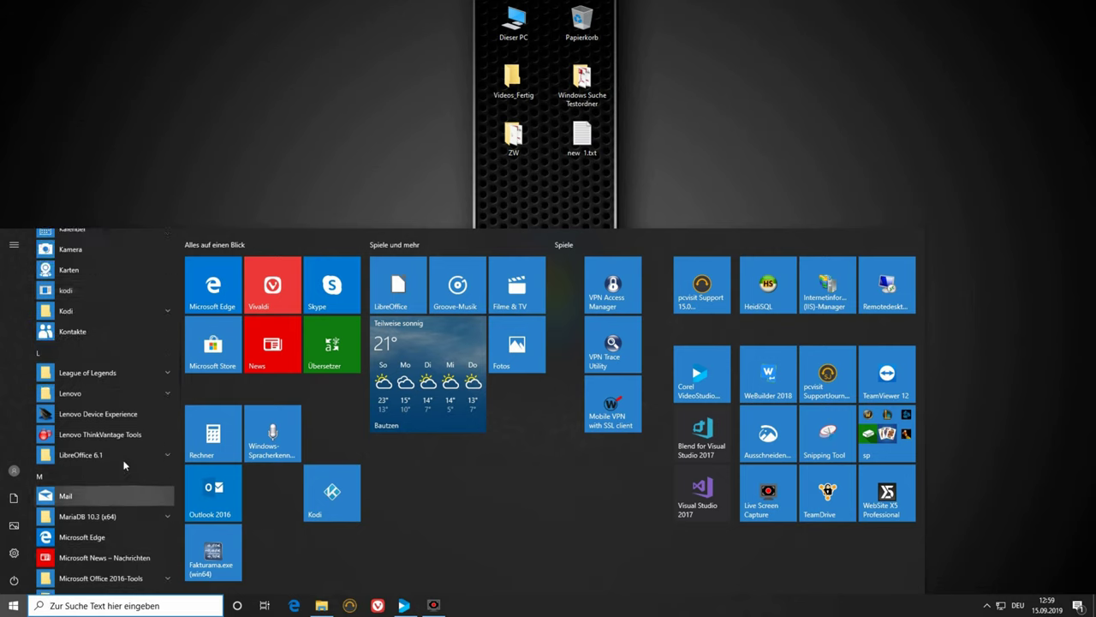
{"action": "scroll", "coordinate": [126, 477], "scroll_direction": "up", "scroll_amount": 10}
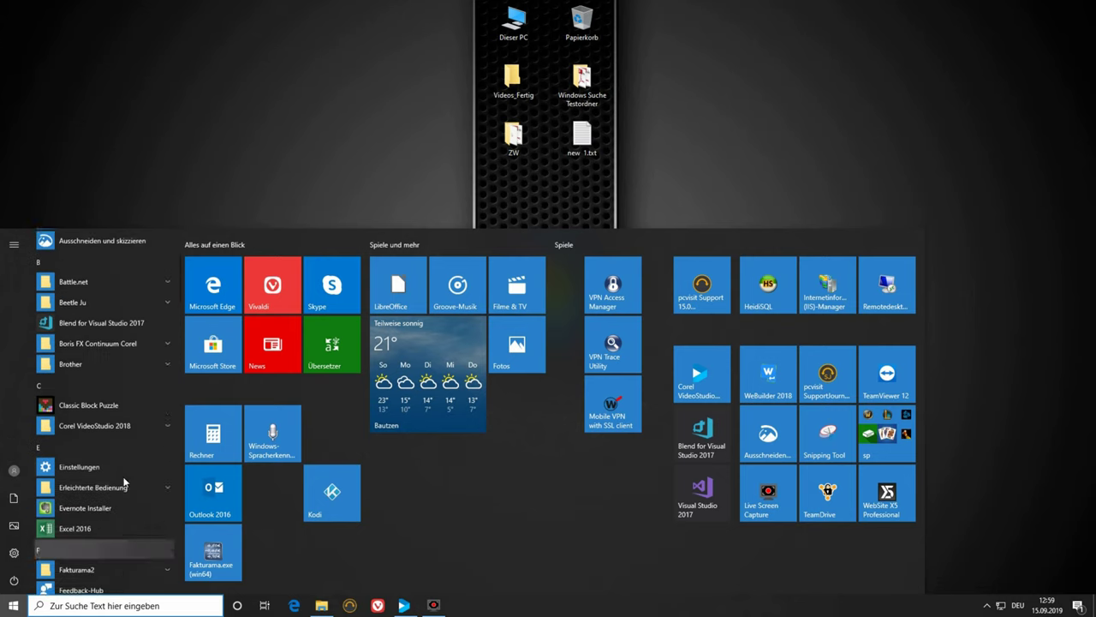
{"action": "scroll", "coordinate": [120, 473], "scroll_direction": "down", "scroll_amount": 3}
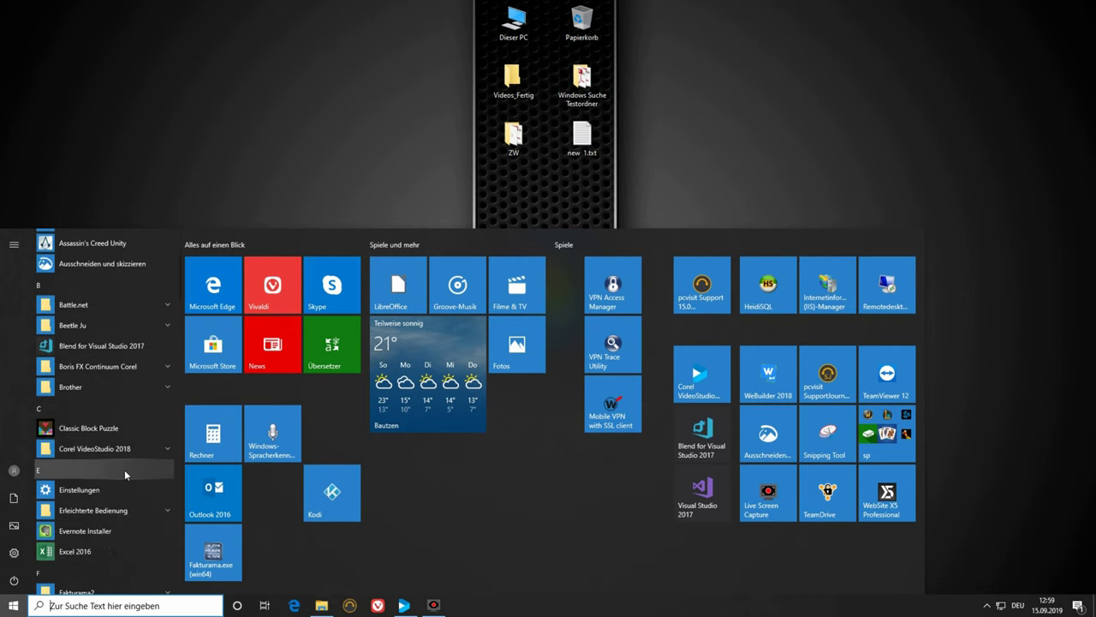
{"action": "left_click", "coordinate": [13, 555]}
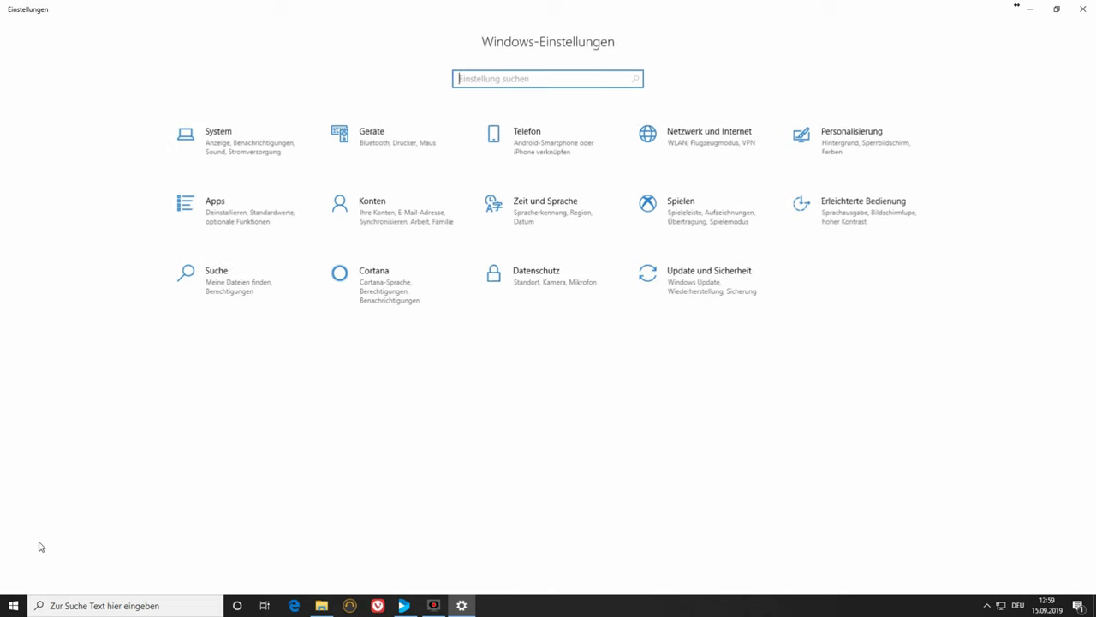
Search the settings for "windows fu" and open "Windows-Features aktivieren oder deaktivieren".
{"action": "type", "text": "w"}
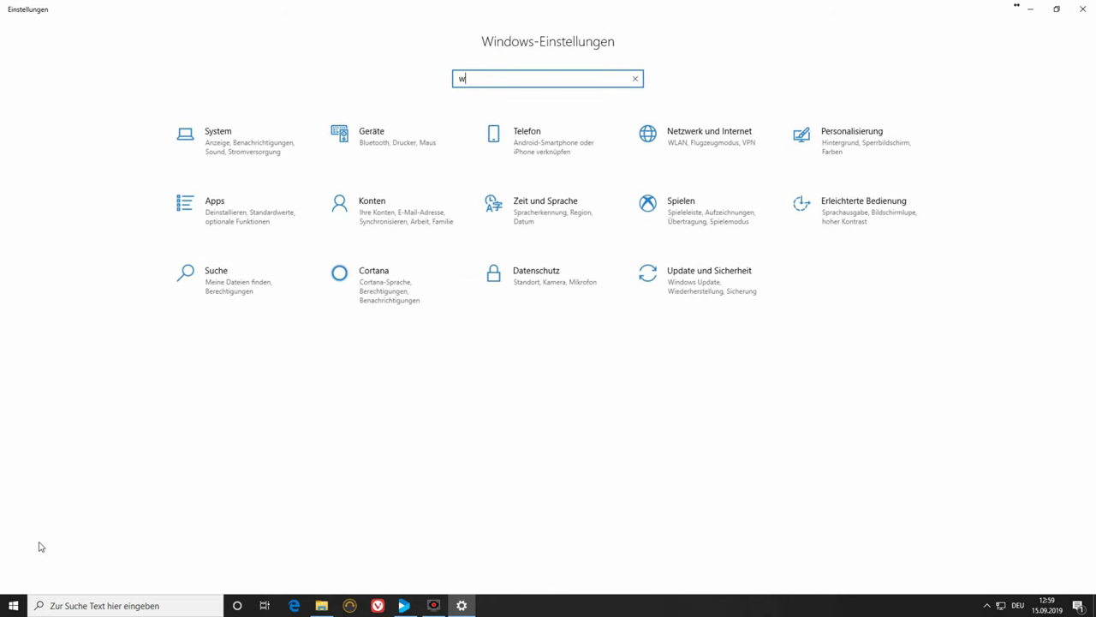
{"action": "type", "text": "ind"}
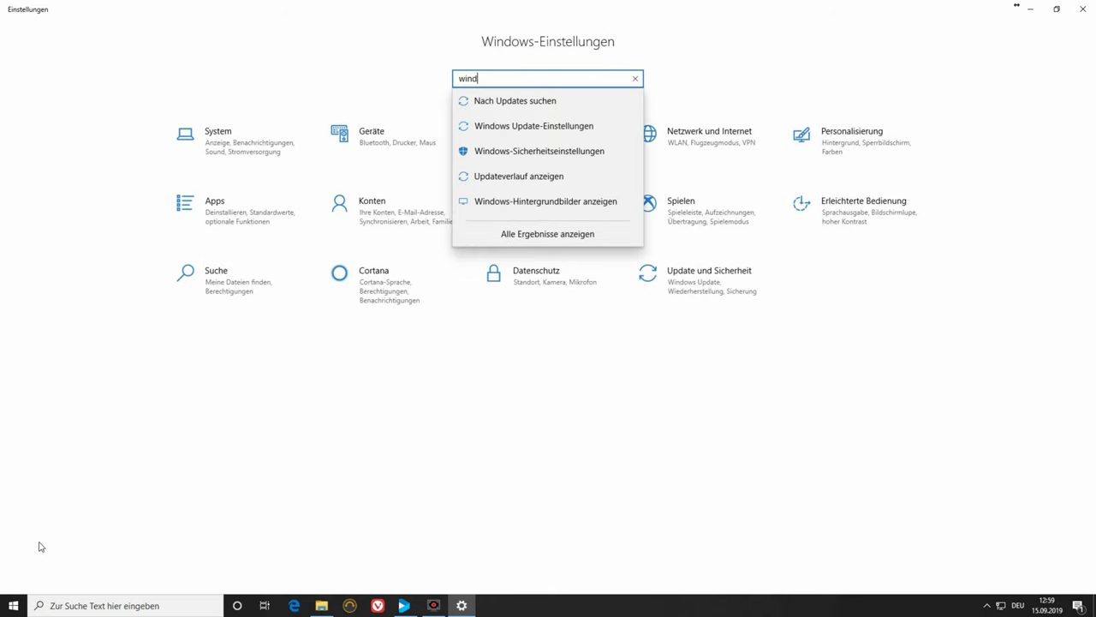
{"action": "type", "text": "ows fu"}
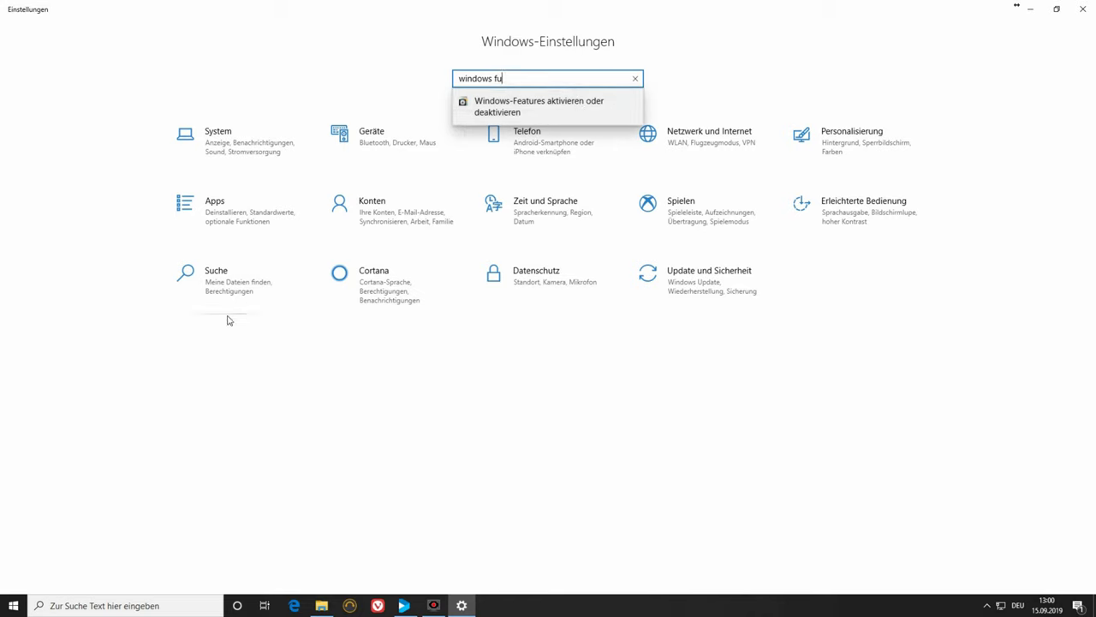
{"action": "left_click", "coordinate": [491, 111]}
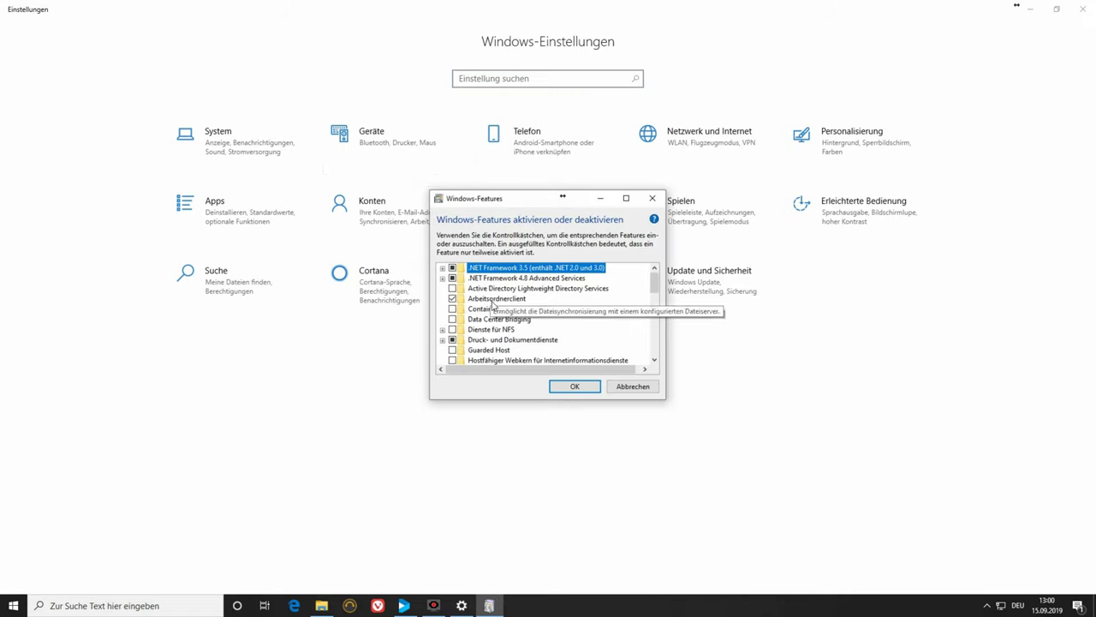
Enable the Windows-Sandbox feature in the Windows features list and apply the change.
{"action": "scroll", "coordinate": [499, 297], "scroll_direction": "down", "scroll_amount": 4}
{"action": "scroll", "coordinate": [500, 297], "scroll_direction": "down", "scroll_amount": 7}
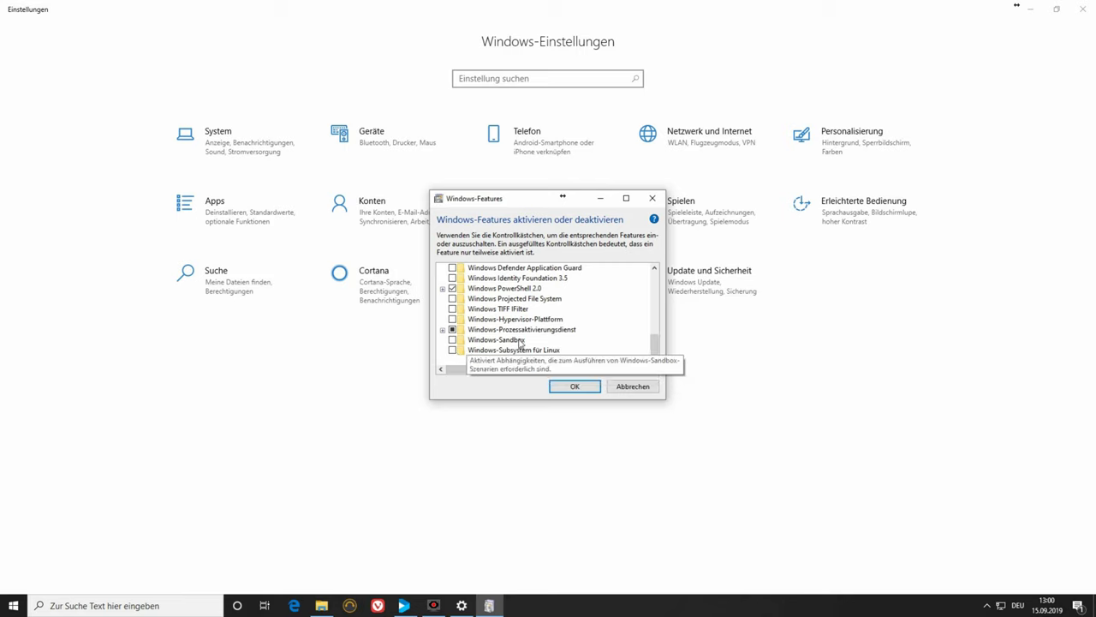
{"action": "left_click", "coordinate": [453, 340]}
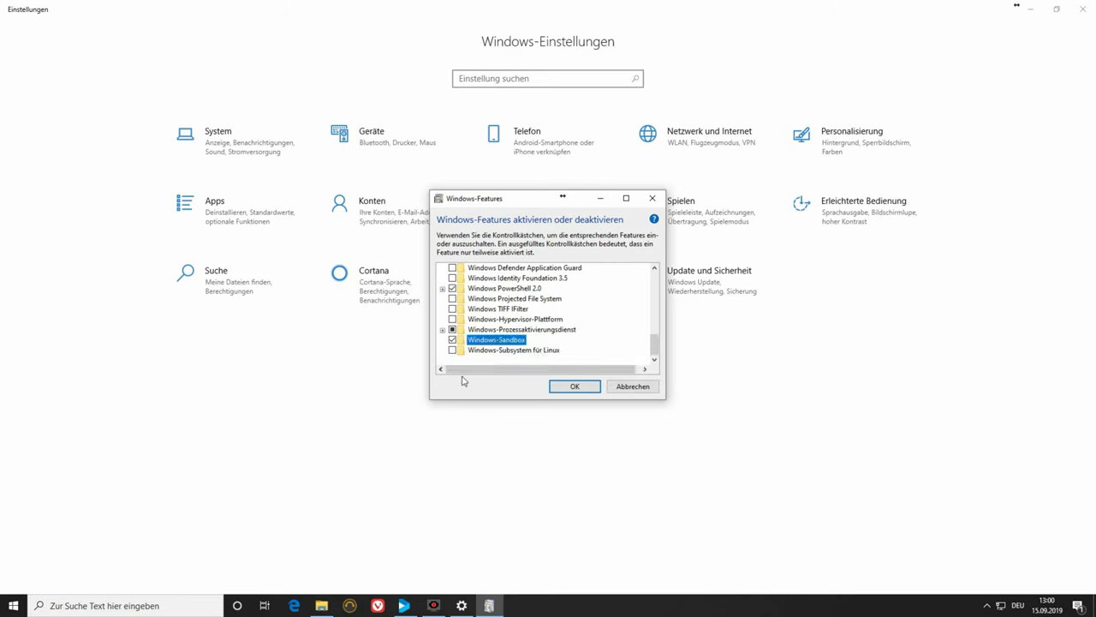
{"action": "left_click", "coordinate": [576, 390]}
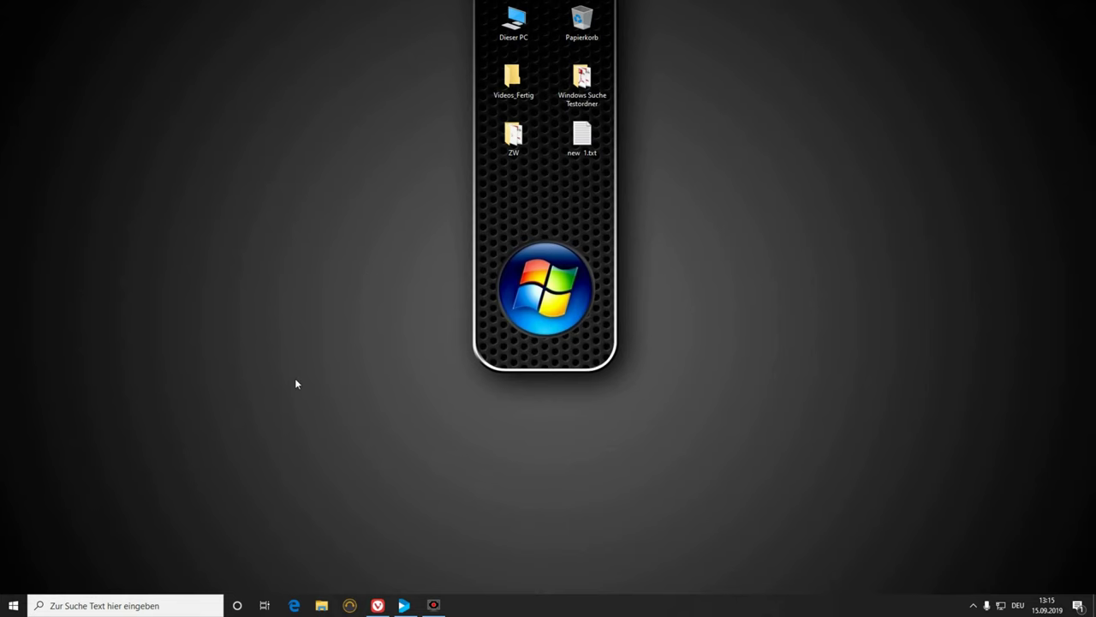
Search Windows for "sand" and launch the Windows Sandbox app.
{"action": "left_click", "coordinate": [12, 608]}
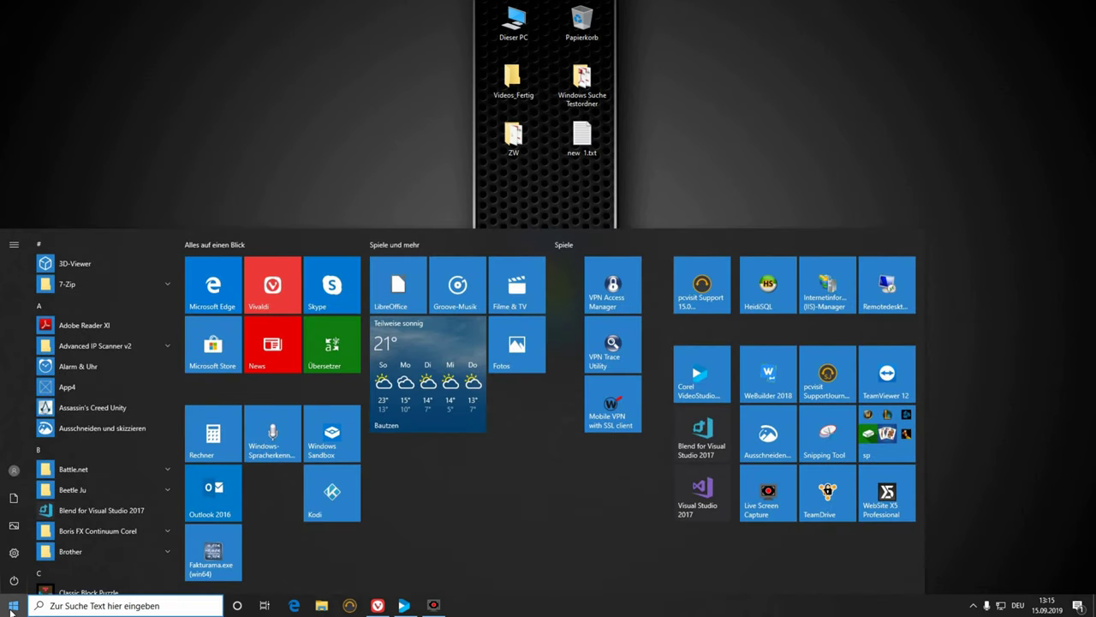
{"action": "scroll", "coordinate": [105, 523], "scroll_direction": "down", "scroll_amount": 3}
{"action": "scroll", "coordinate": [103, 519], "scroll_direction": "up", "scroll_amount": 3}
{"action": "scroll", "coordinate": [104, 524], "scroll_direction": "down", "scroll_amount": 2}
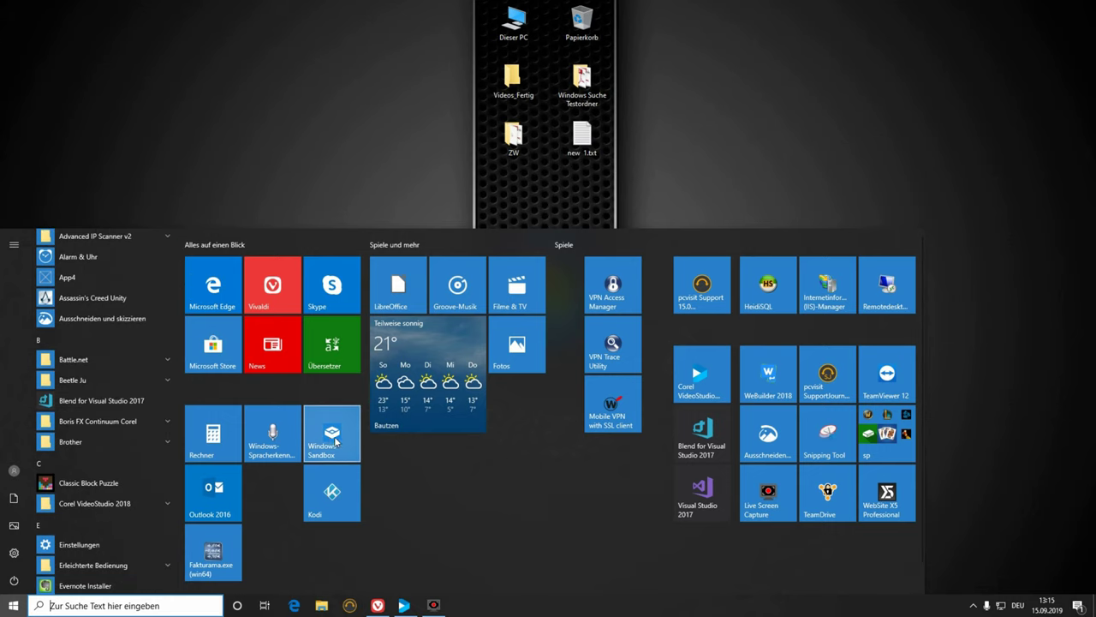
{"action": "left_click", "coordinate": [111, 607]}
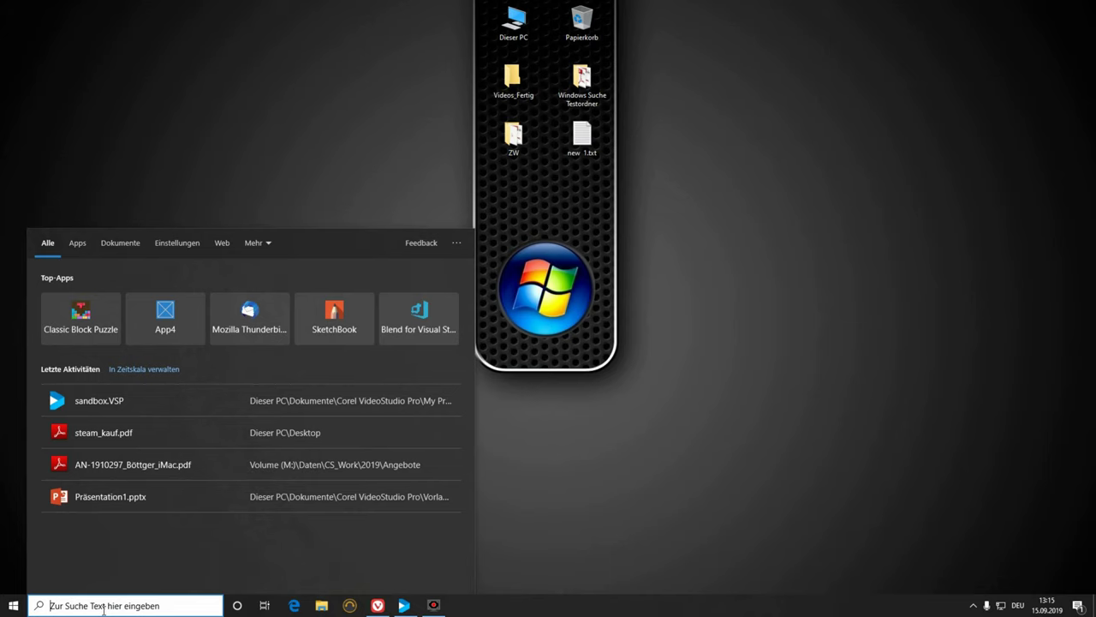
{"action": "type", "text": "sand"}
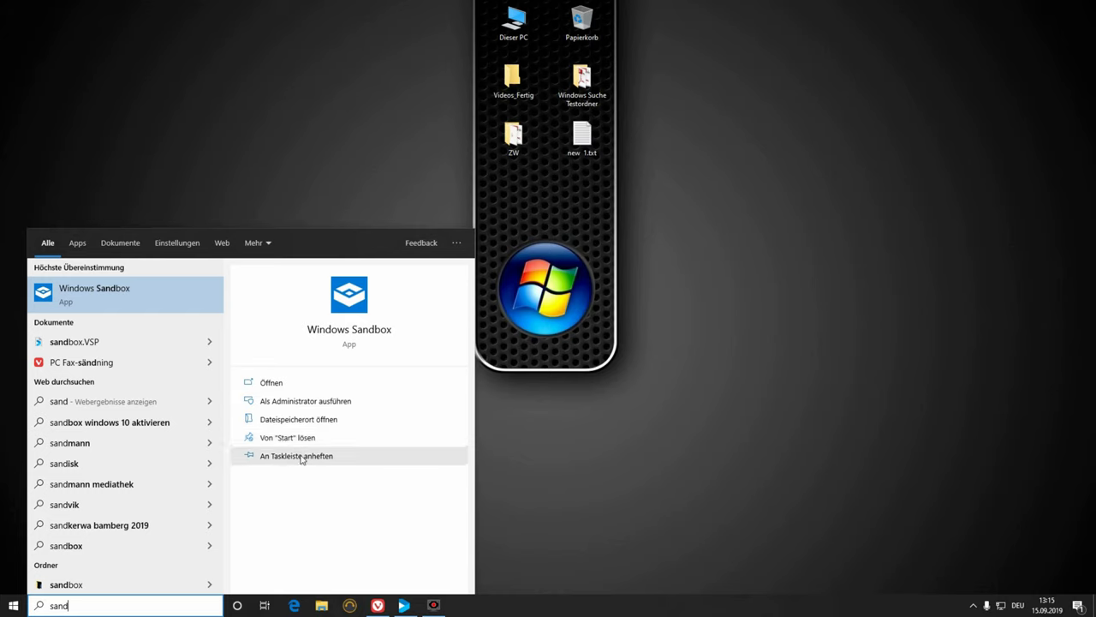
{"action": "left_click", "coordinate": [270, 382]}
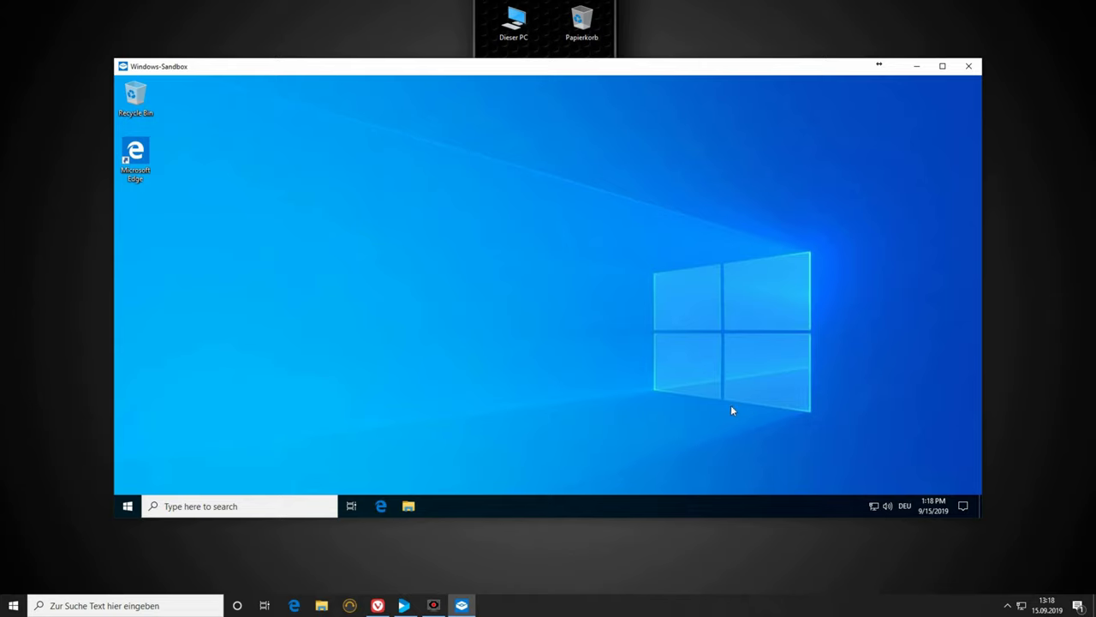
Examine the sandbox's Start menu app list and the Local Disk (C:) under This PC in its File Explorer.
{"action": "left_click", "coordinate": [130, 506]}
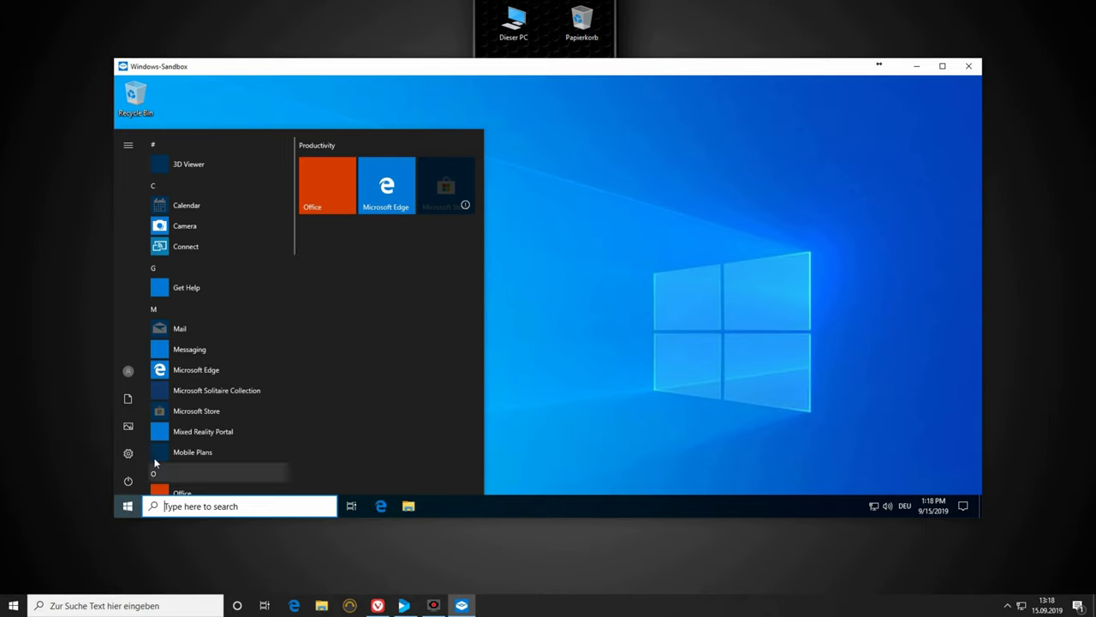
{"action": "scroll", "coordinate": [218, 360], "scroll_direction": "down", "scroll_amount": 6}
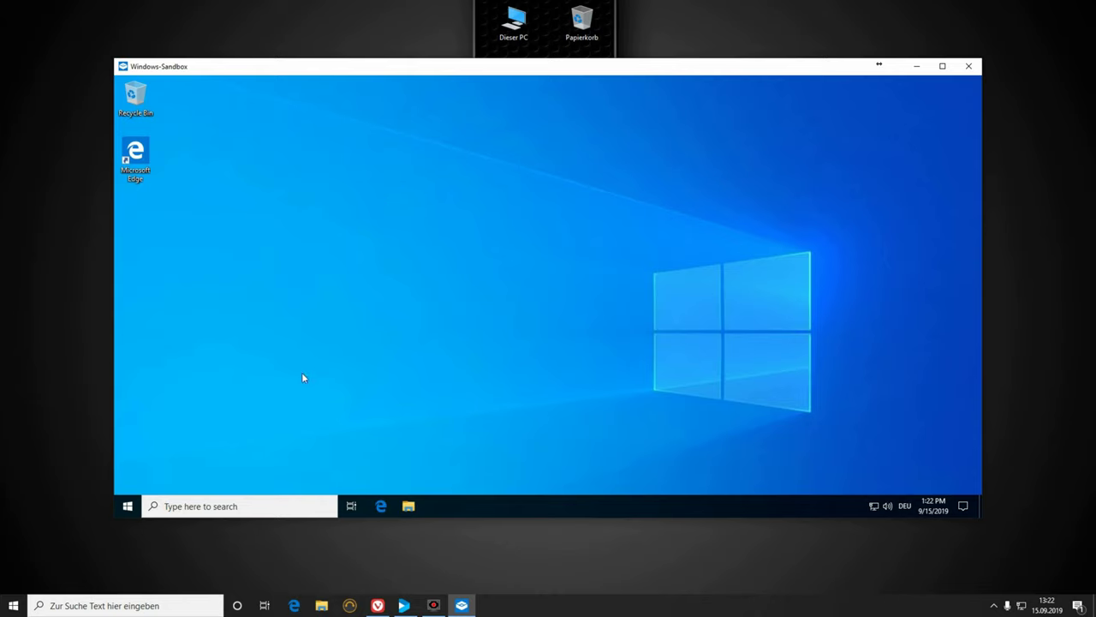
{"action": "left_click", "coordinate": [409, 507]}
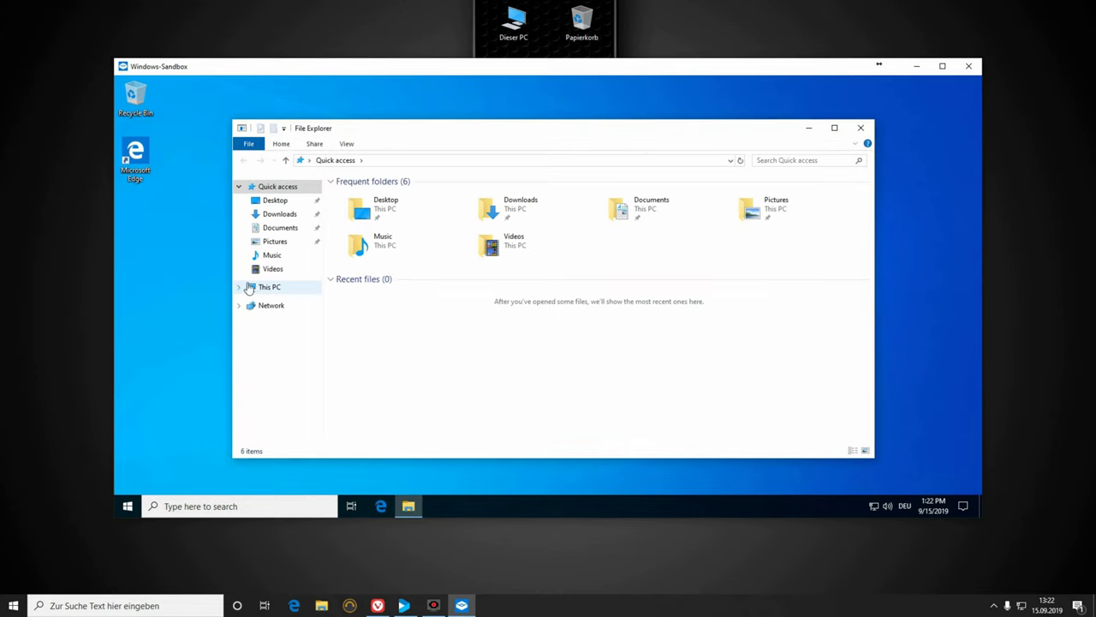
{"action": "left_click", "coordinate": [262, 287]}
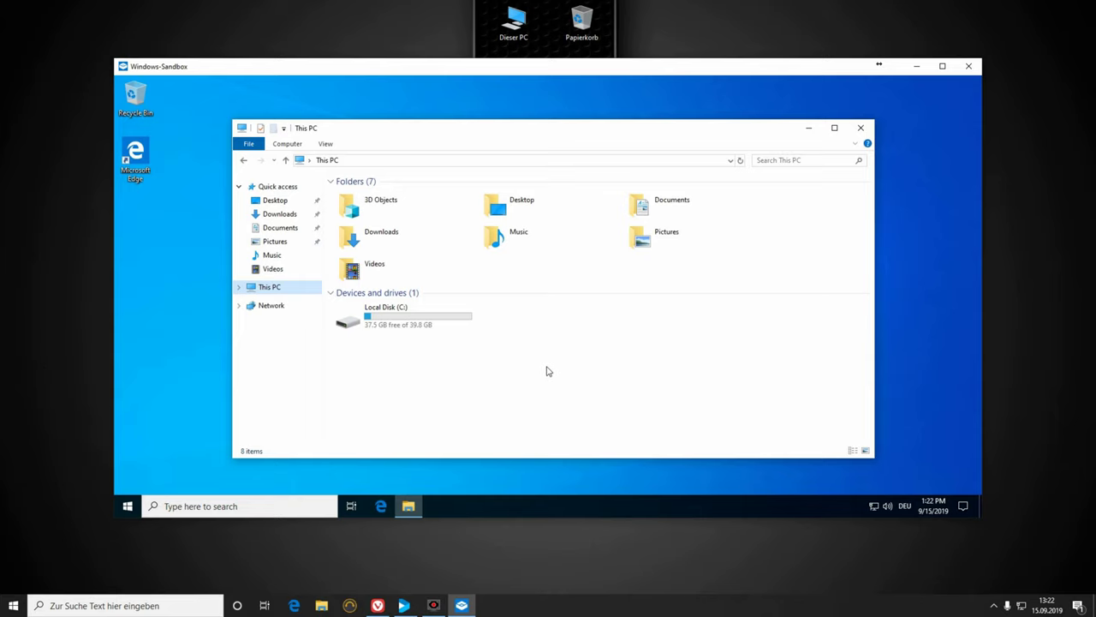
{"action": "left_click", "coordinate": [381, 324]}
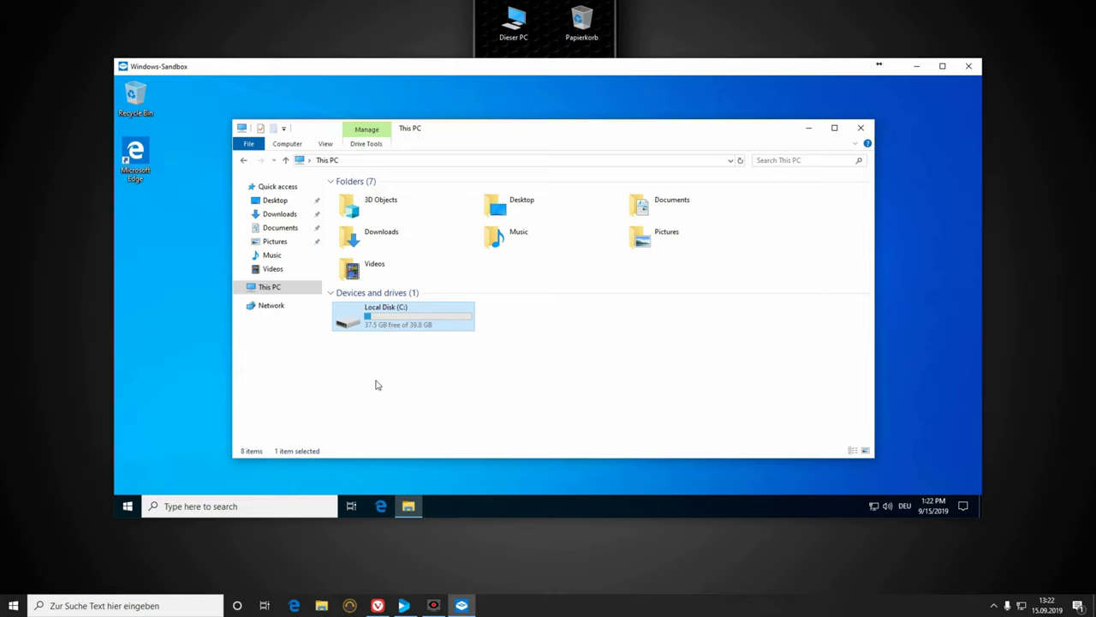
Turn on network discovery and file sharing for the Network location inside the sandbox.
{"action": "left_click", "coordinate": [272, 308]}
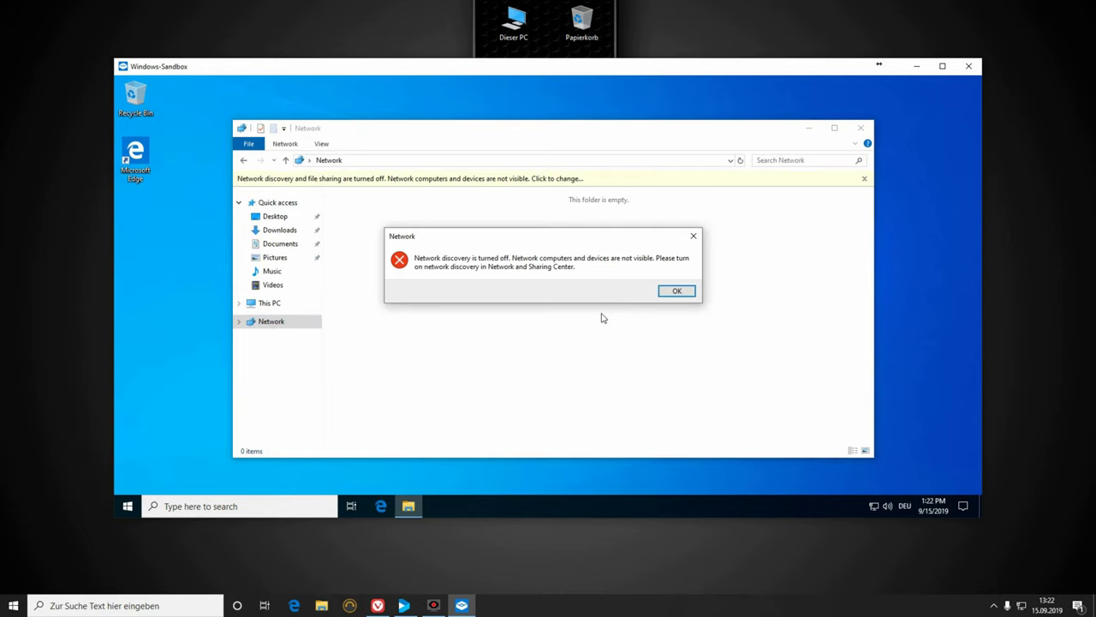
{"action": "left_click", "coordinate": [676, 291]}
{"action": "left_click", "coordinate": [528, 179]}
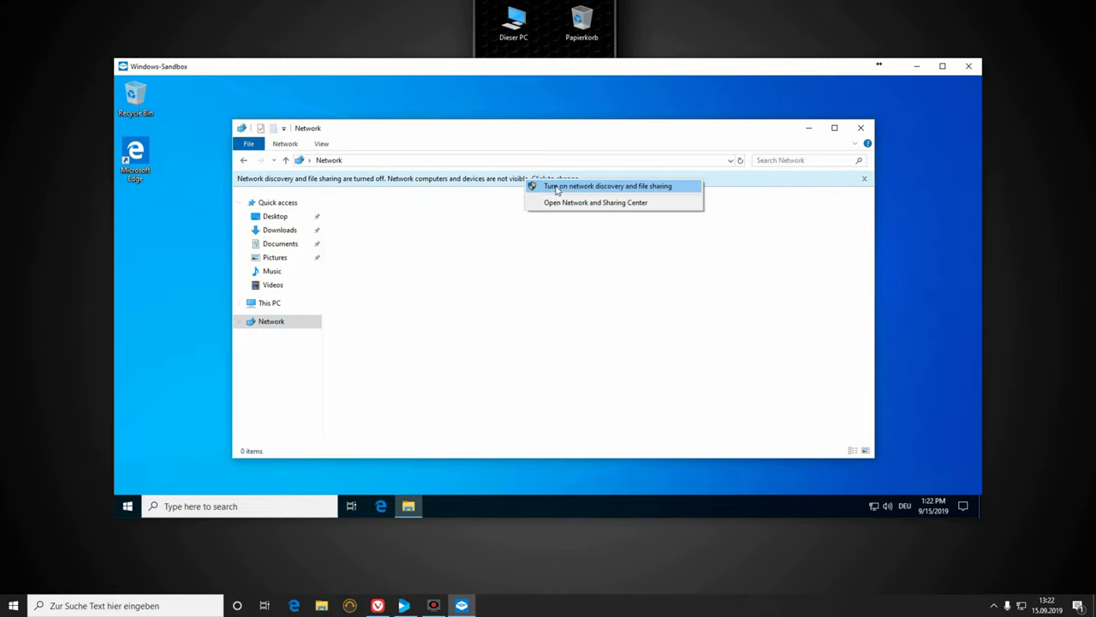
{"action": "left_click", "coordinate": [554, 188]}
{"action": "left_click", "coordinate": [485, 276]}
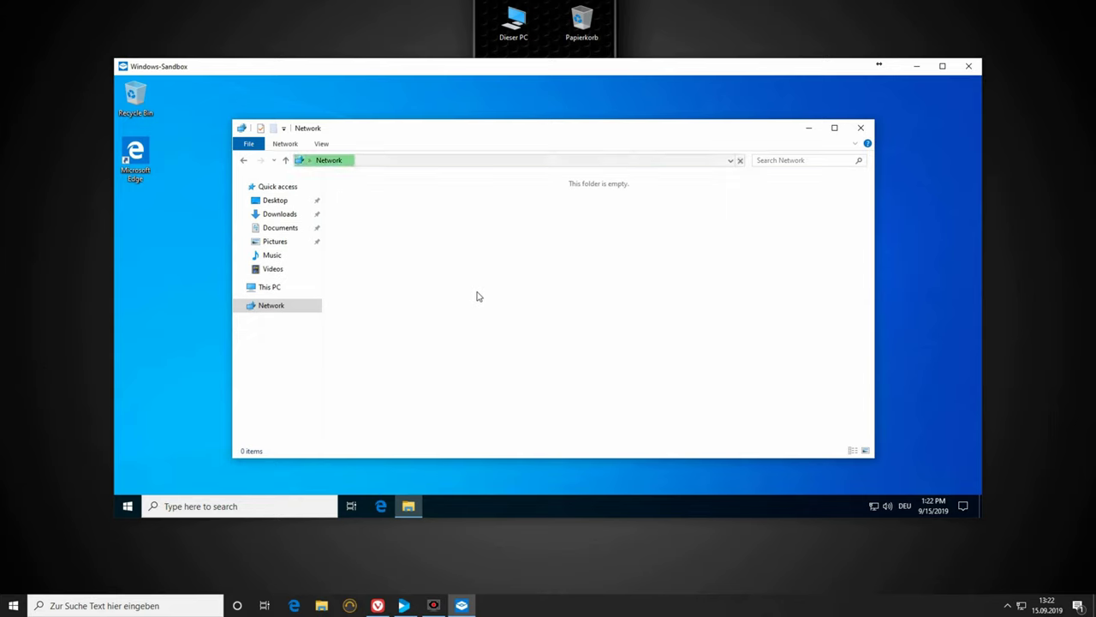
Expand Network in the sandbox's File Explorer and check the contents of both computers, including tsclient.
{"action": "left_click", "coordinate": [240, 308]}
{"action": "left_click", "coordinate": [273, 319]}
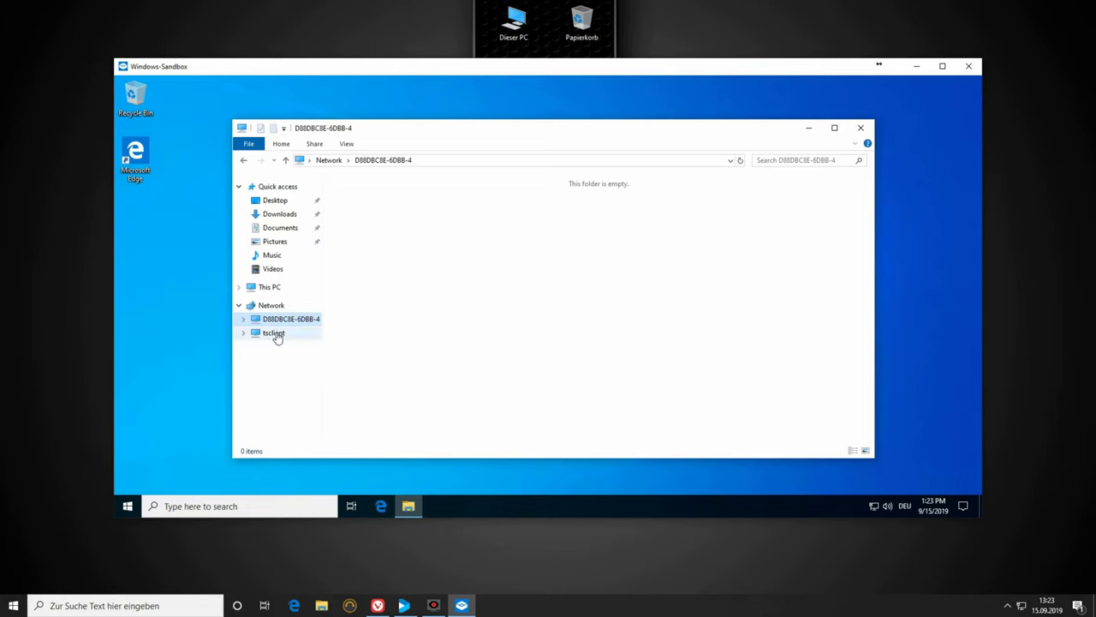
{"action": "left_click", "coordinate": [272, 338]}
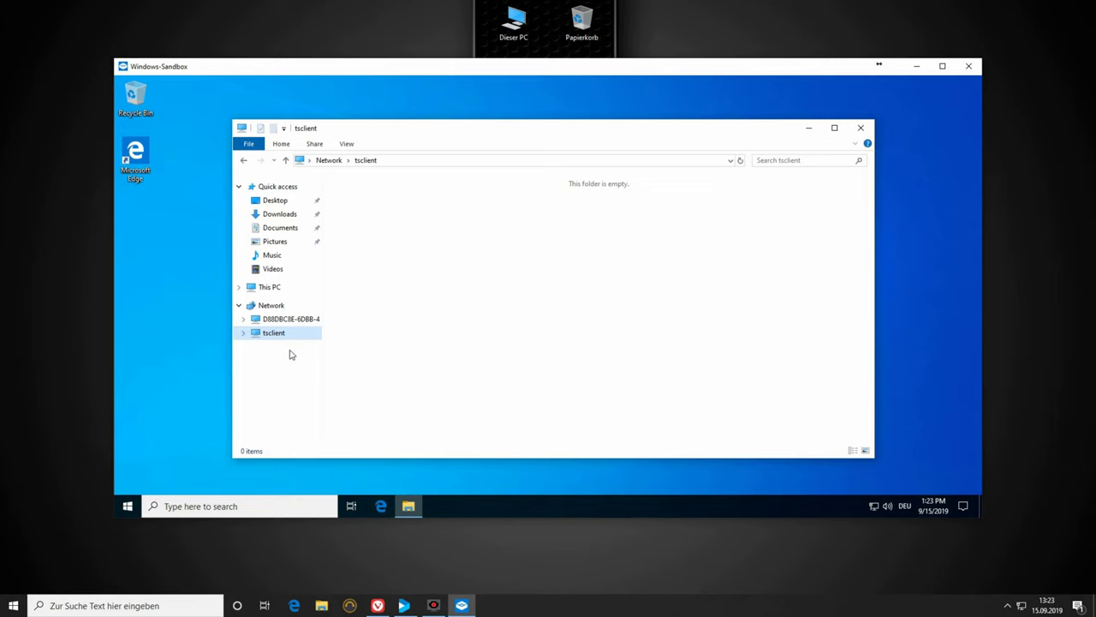
Switch to the host's File Explorer, examine the devices under Netzwerk for comparison, and close that window.
{"action": "left_click", "coordinate": [323, 606]}
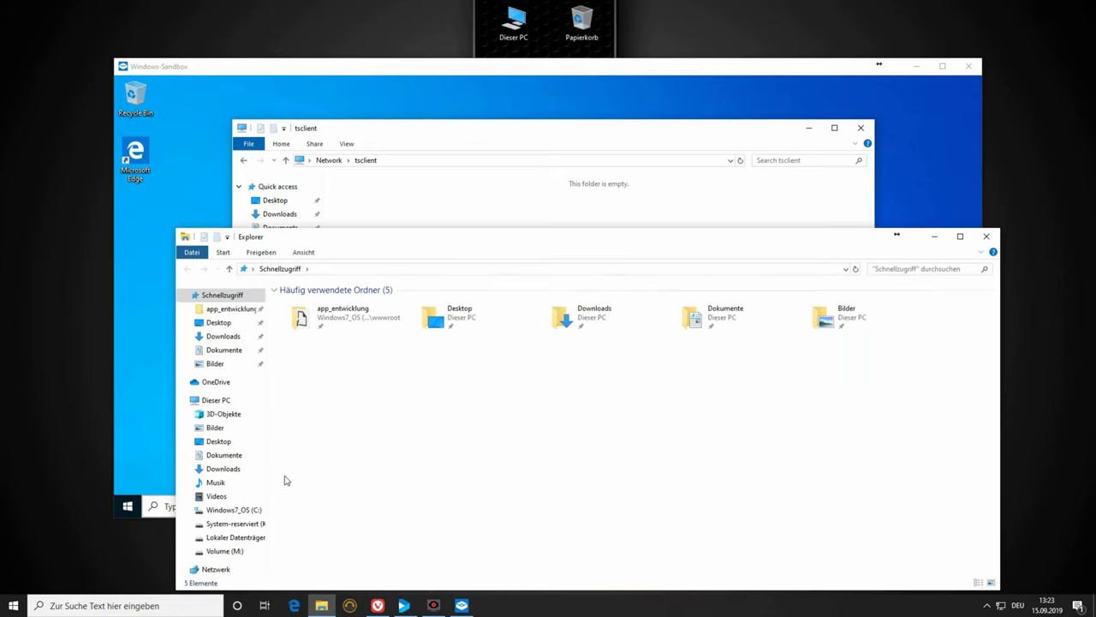
{"action": "left_click", "coordinate": [216, 569]}
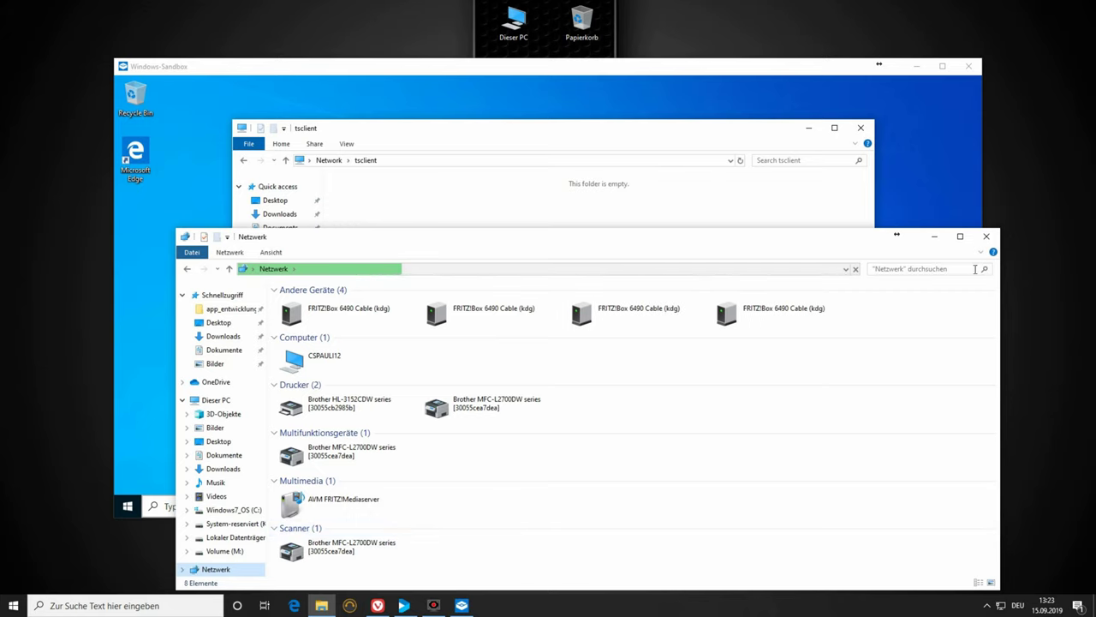
{"action": "left_click", "coordinate": [986, 237]}
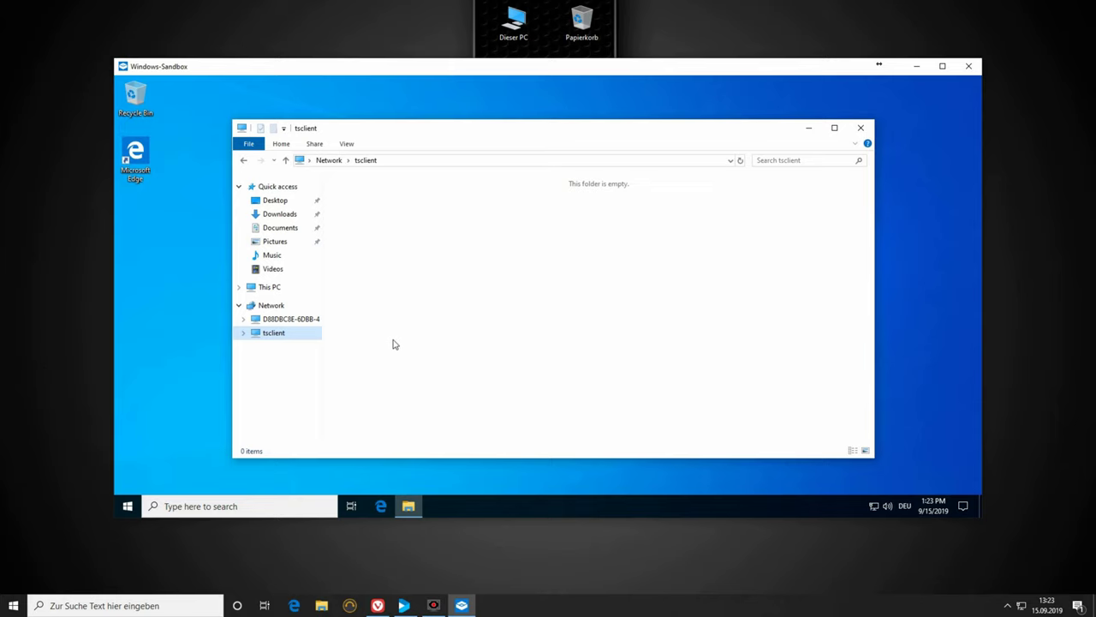
{"action": "left_click", "coordinate": [365, 557]}
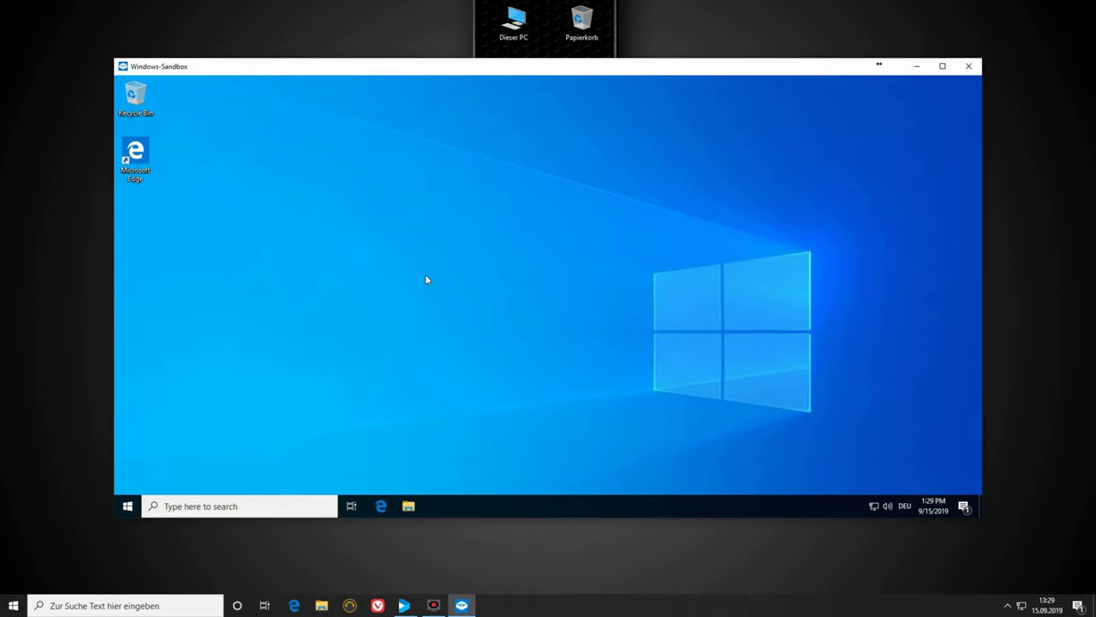
{"action": "left_click", "coordinate": [380, 506]}
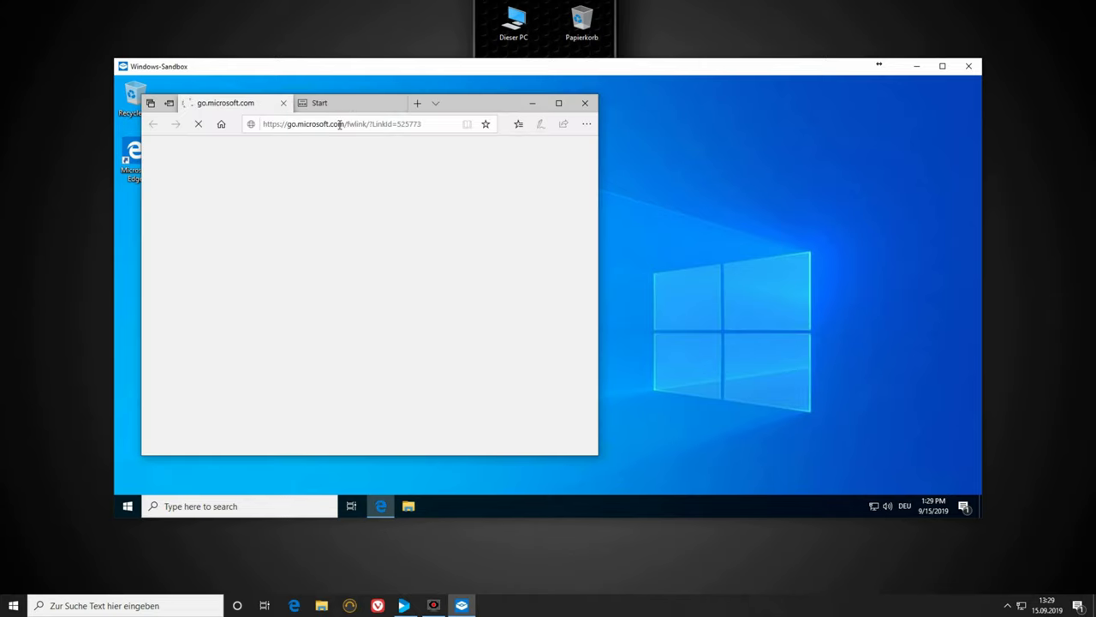
{"action": "left_click", "coordinate": [347, 123]}
{"action": "type", "text": "www"}
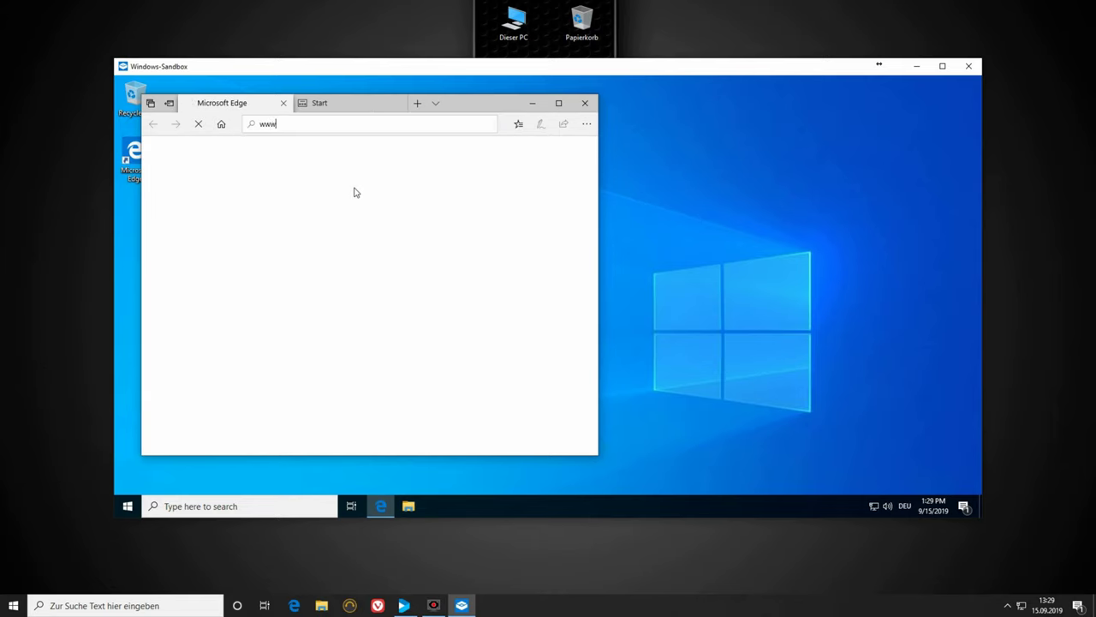
{"action": "type", "text": ".goo"}
{"action": "key", "text": "Return"}
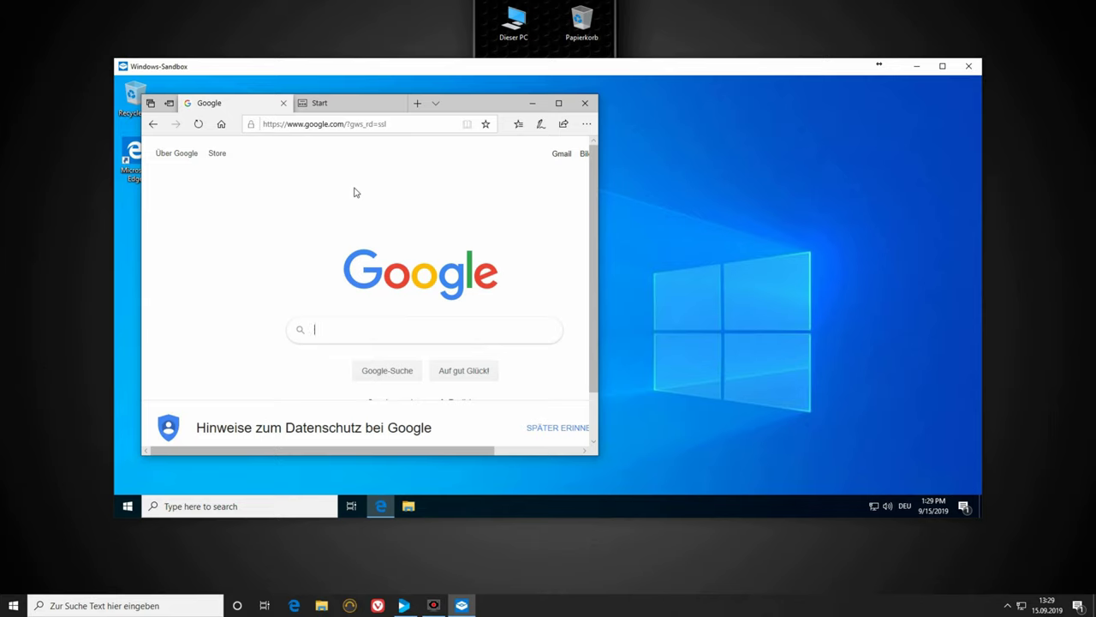
Search Google for "pdfcreator download".
{"action": "type", "text": "pd"}
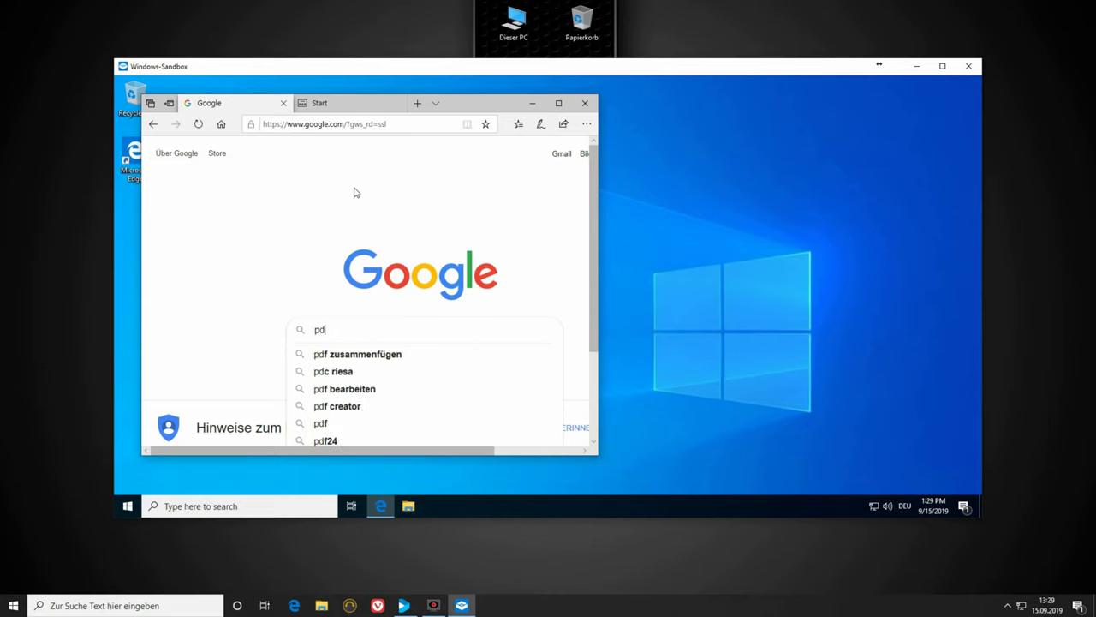
{"action": "type", "text": "fcreator"}
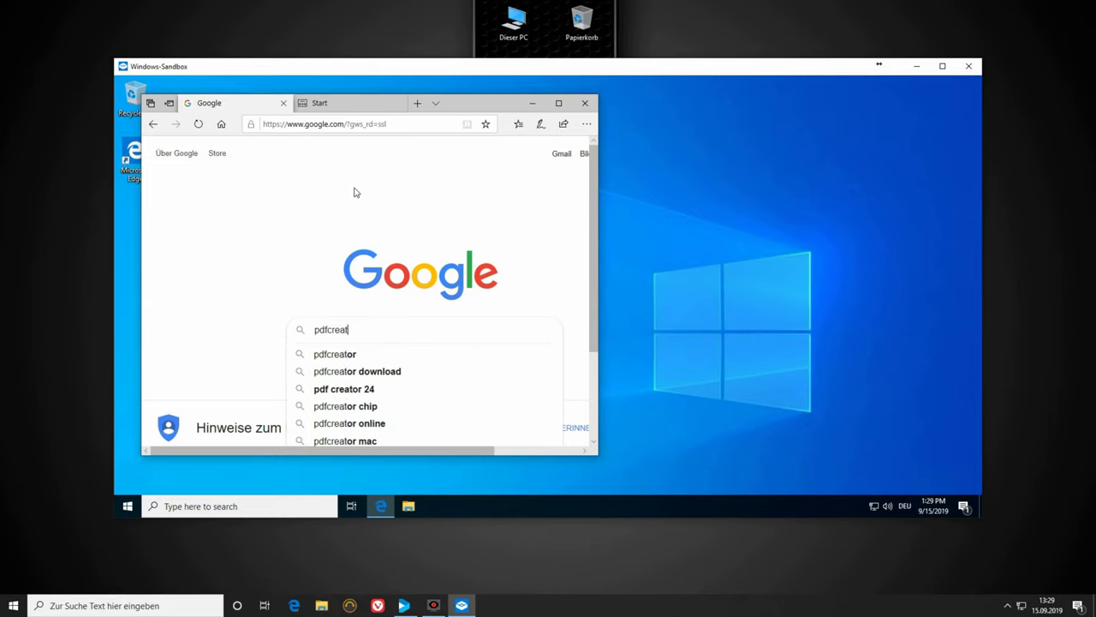
{"action": "key", "text": "Down"}
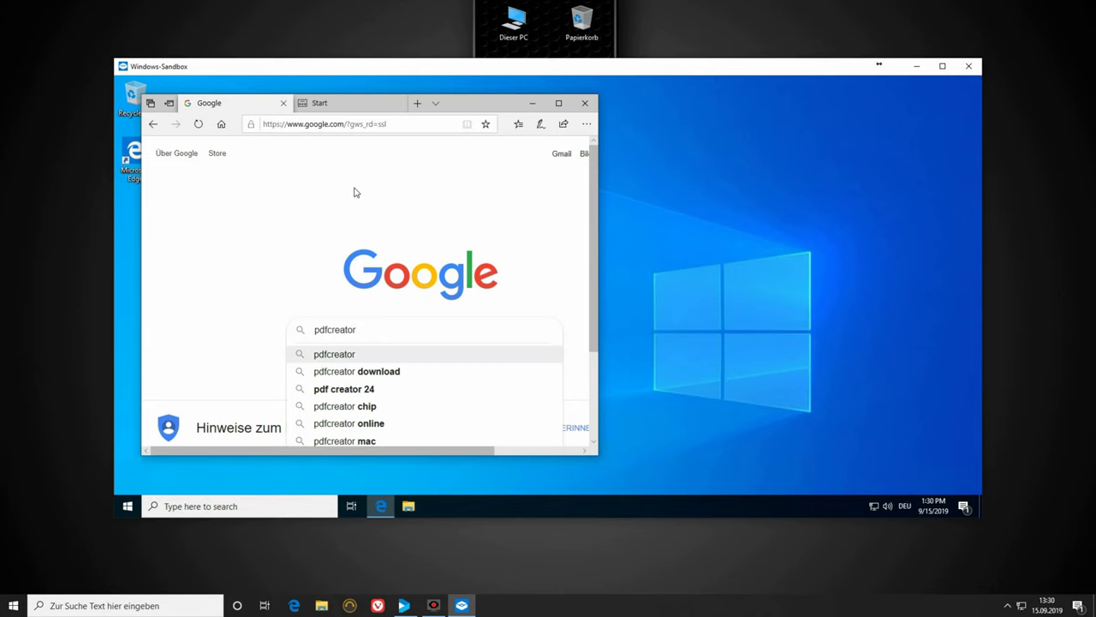
{"action": "key", "text": "Down"}
{"action": "key", "text": "Return"}
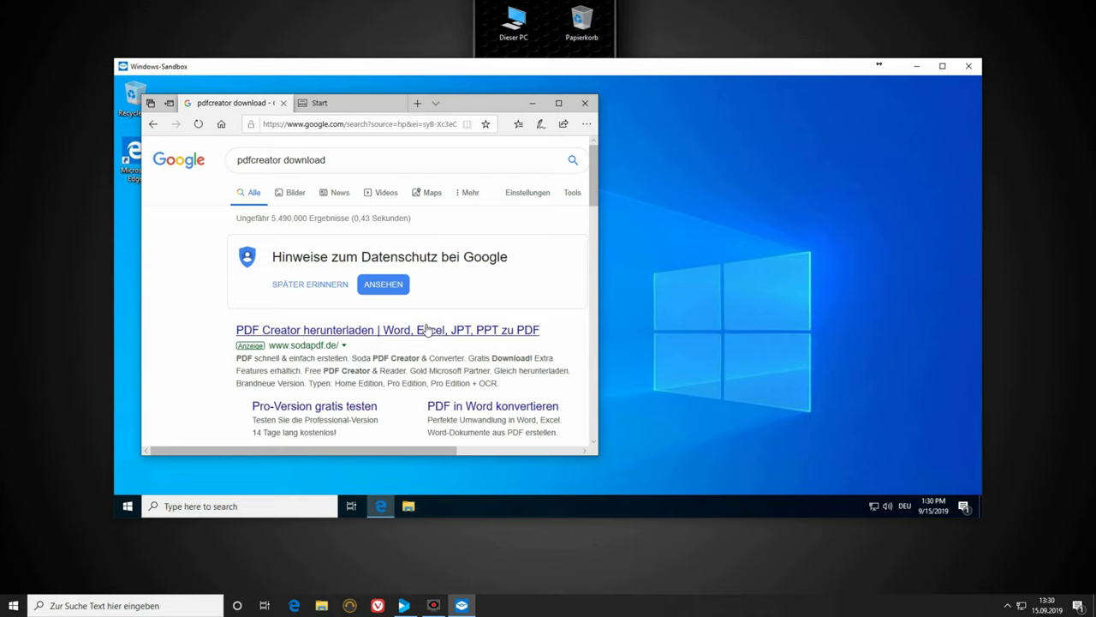
Open the sodapdf.de PDF Creator result, download and run its free installer, and minimize the browser.
{"action": "left_click", "coordinate": [429, 330]}
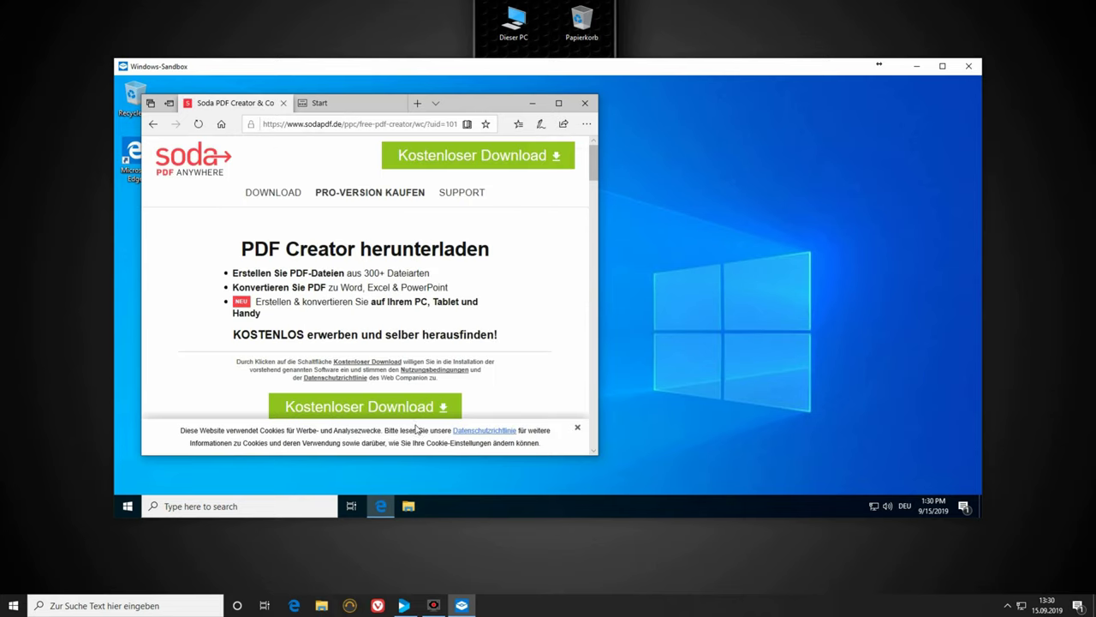
{"action": "left_click", "coordinate": [409, 406]}
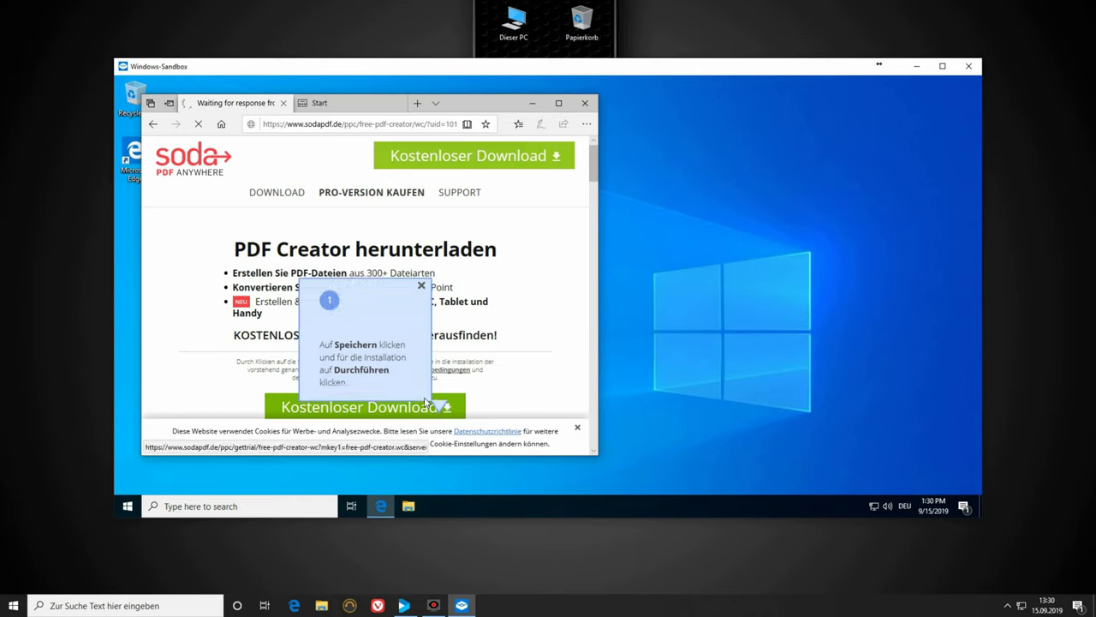
{"action": "left_click", "coordinate": [428, 430]}
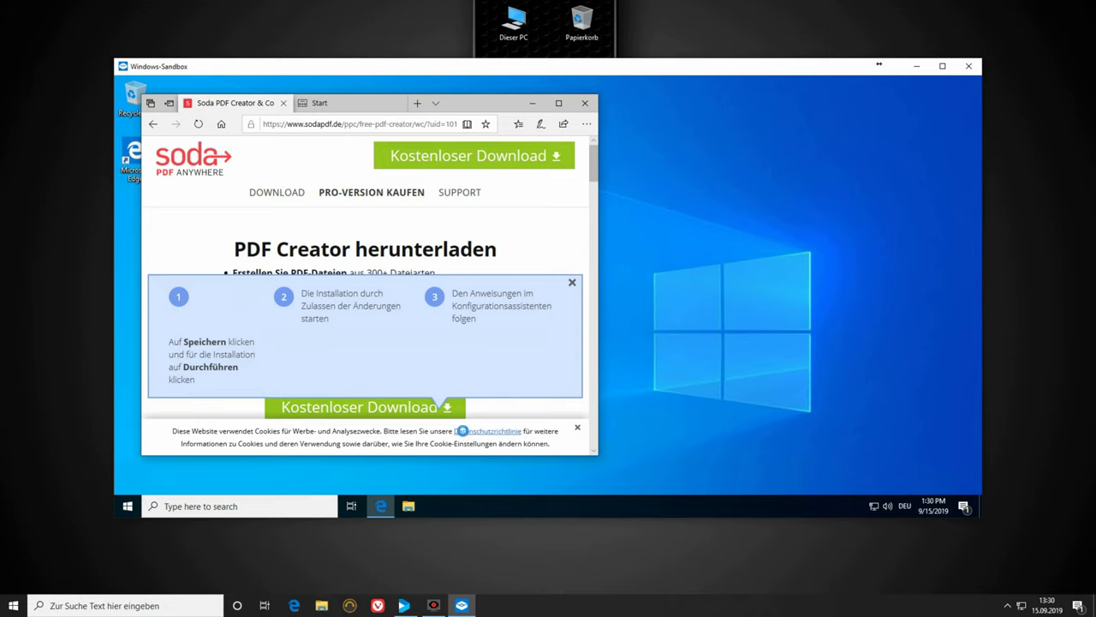
{"action": "left_click", "coordinate": [540, 105]}
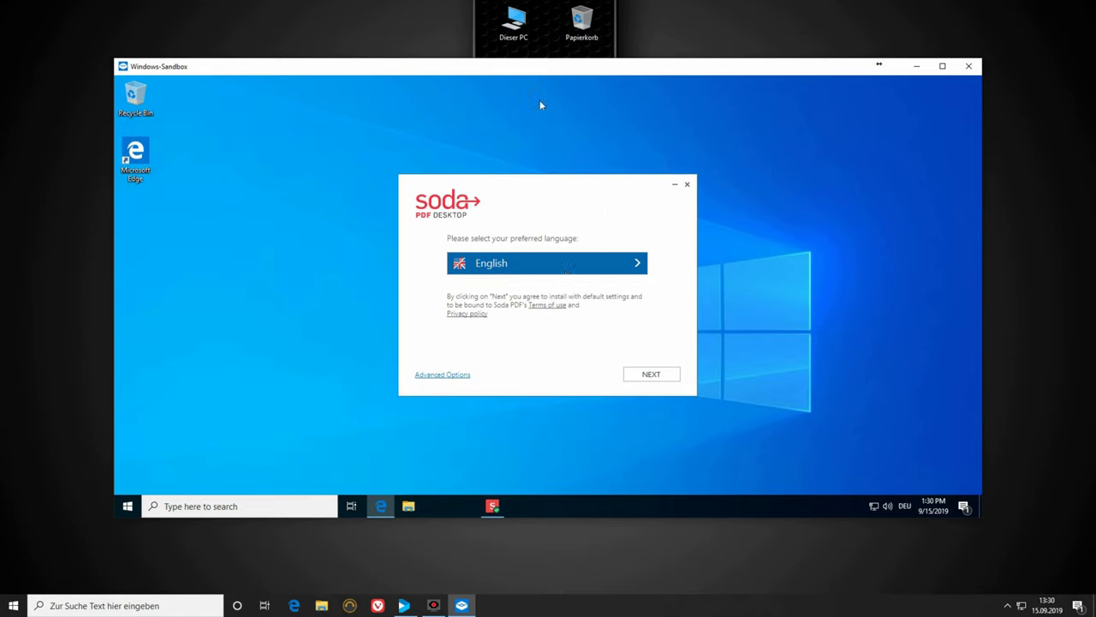
Set the Soda PDF installer language to Deutsch and start the installation with default settings.
{"action": "left_click", "coordinate": [623, 264]}
{"action": "left_click", "coordinate": [521, 321]}
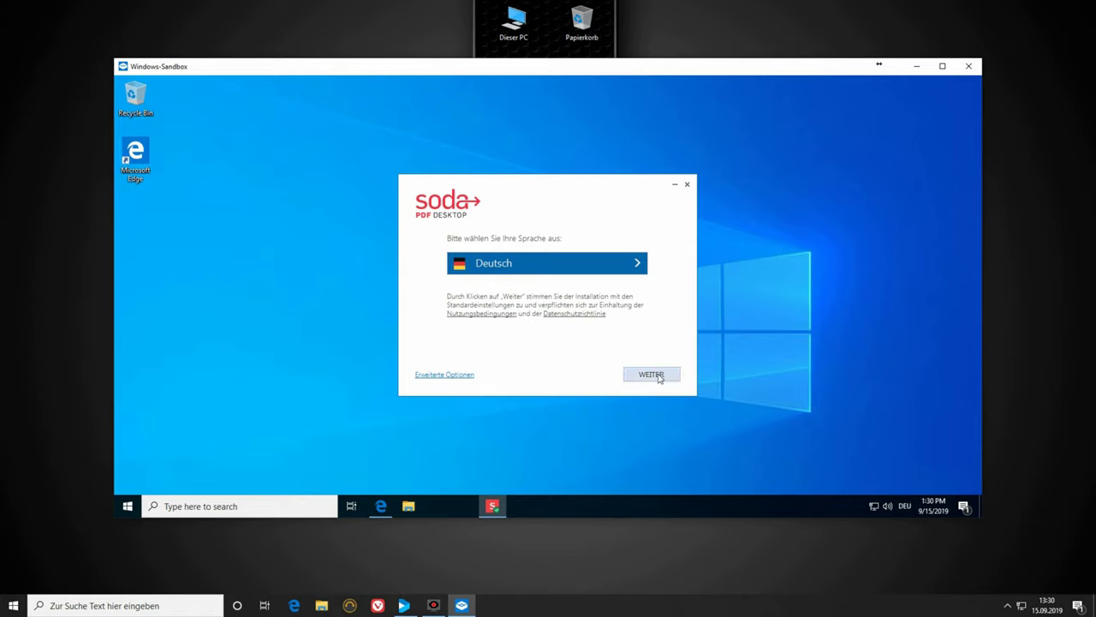
{"action": "left_click", "coordinate": [651, 374]}
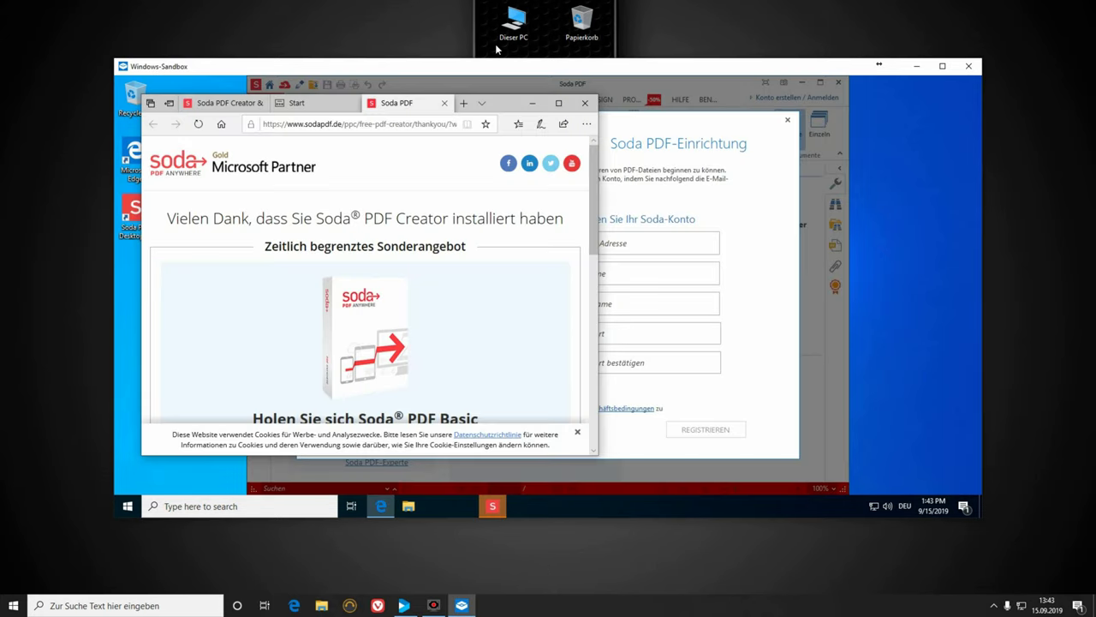
Close Microsoft Edge in the sandbox with all its open tabs.
{"action": "left_click", "coordinate": [587, 103]}
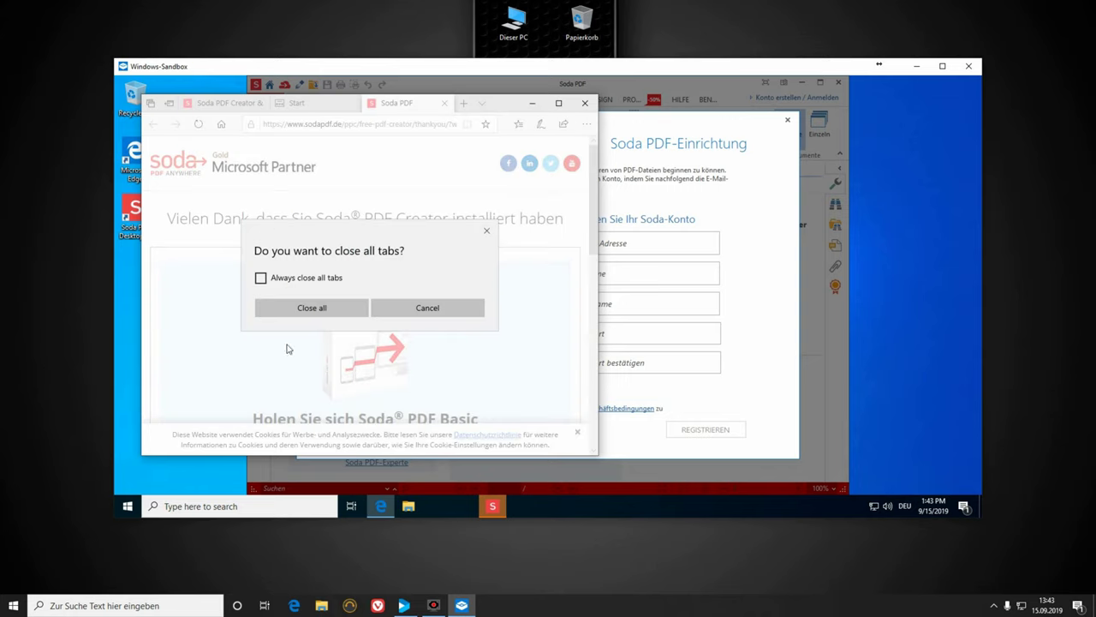
{"action": "left_click", "coordinate": [311, 307]}
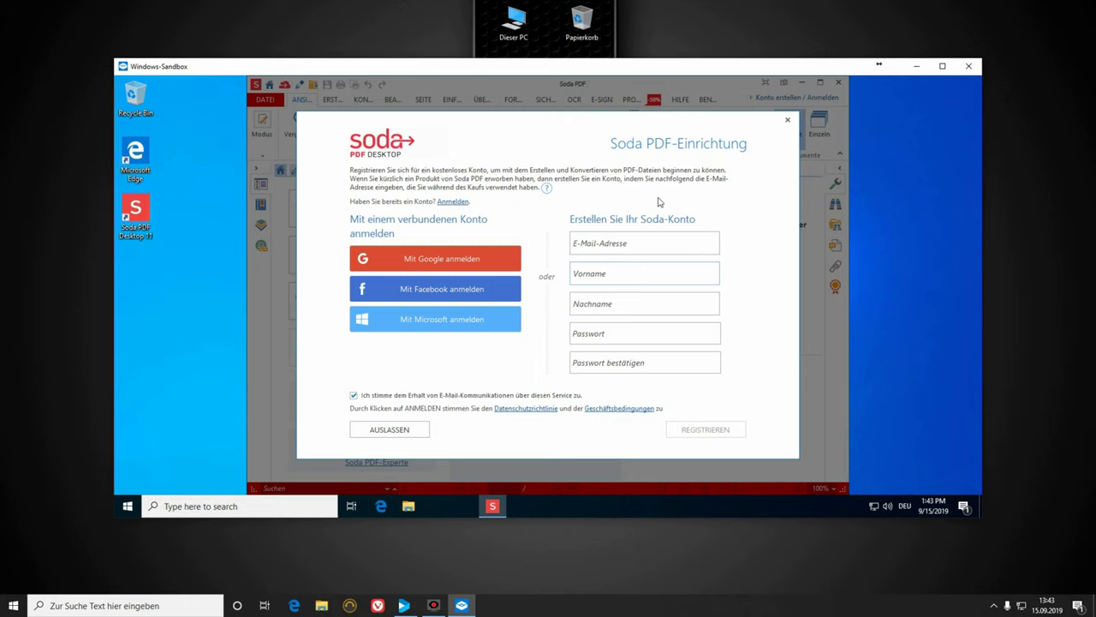
Dismiss the Soda PDF account registration, decline setting it as the default PDF application, and close the program.
{"action": "mouse_move", "coordinate": [543, 187]}
{"action": "left_click", "coordinate": [788, 121]}
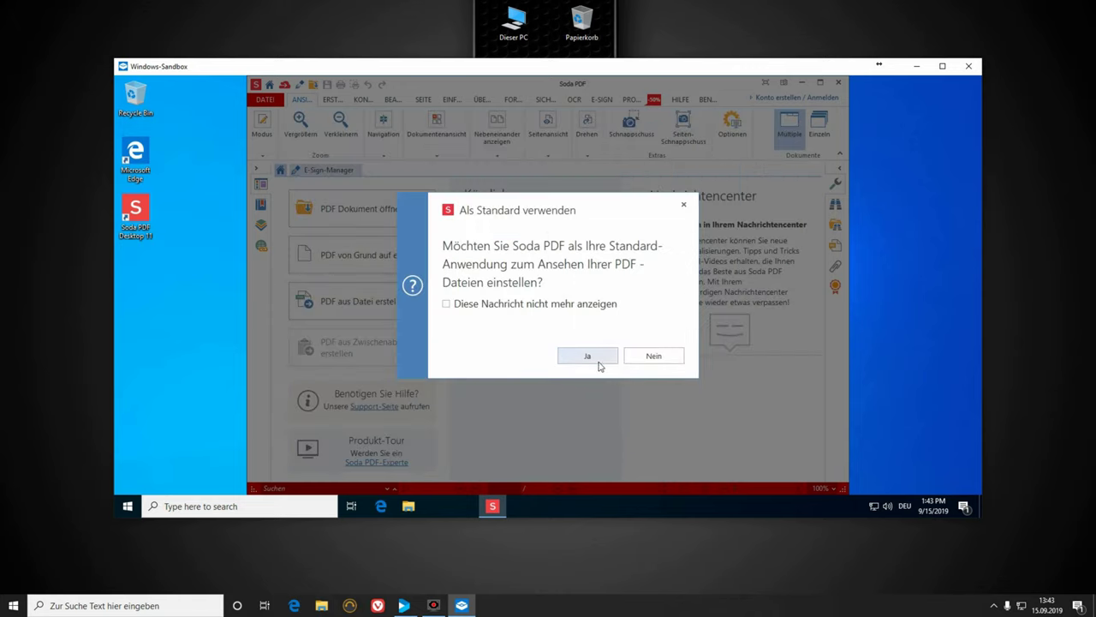
{"action": "left_click", "coordinate": [646, 360]}
{"action": "left_click", "coordinate": [838, 82]}
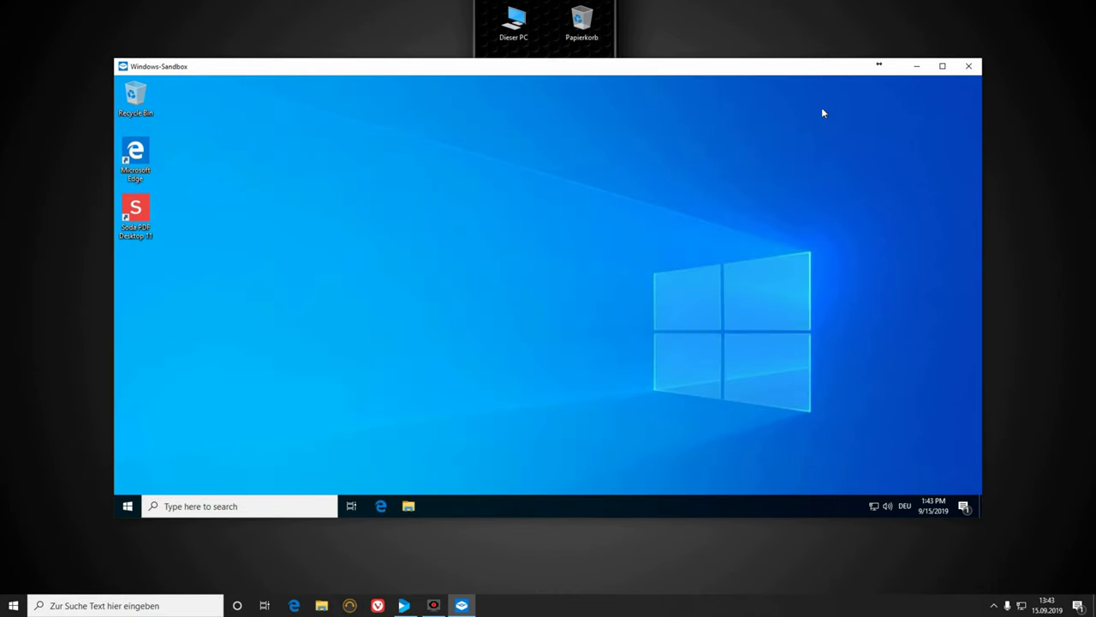
Shut down Windows inside the sandbox, agree to send feedback about the interrupted connection, and close Feedback-Hub.
{"action": "left_click", "coordinate": [126, 506]}
{"action": "left_click", "coordinate": [129, 482]}
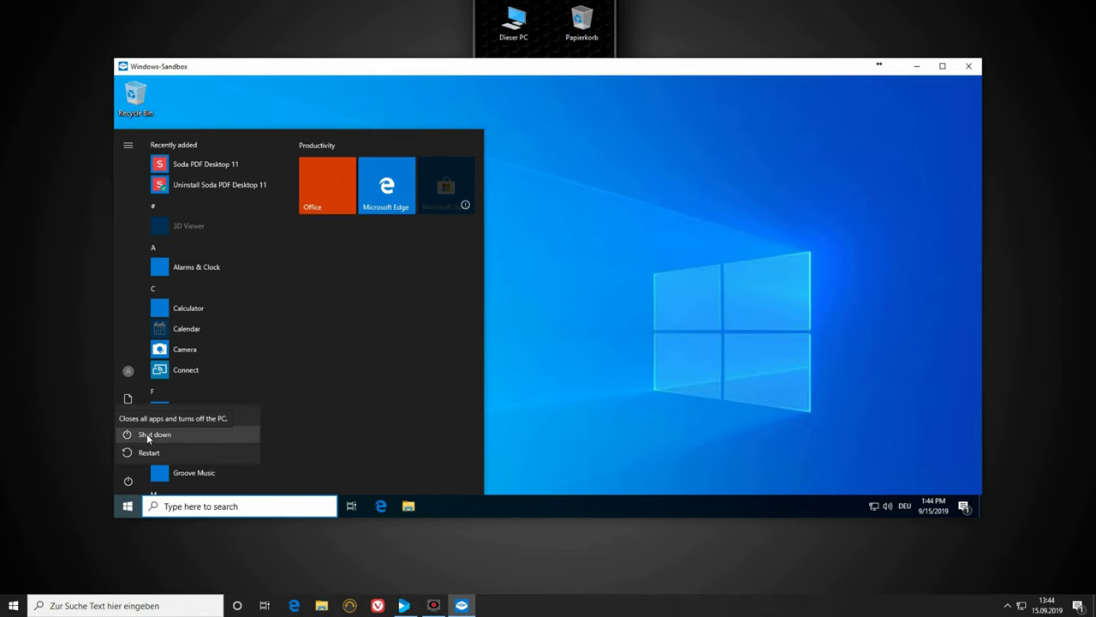
{"action": "left_click", "coordinate": [150, 435]}
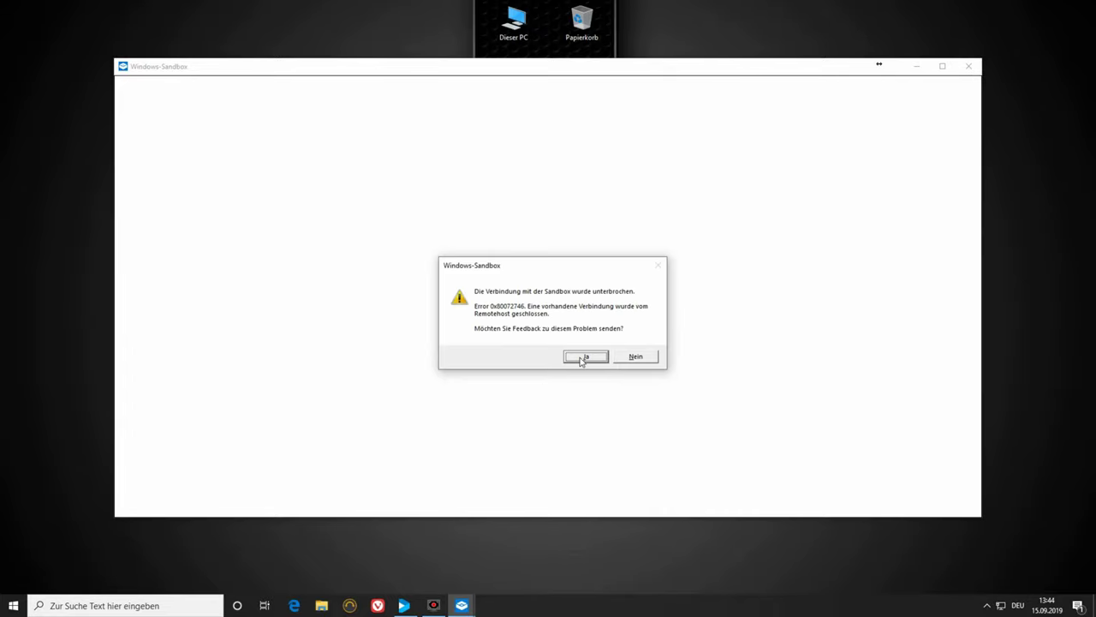
{"action": "left_click", "coordinate": [588, 360]}
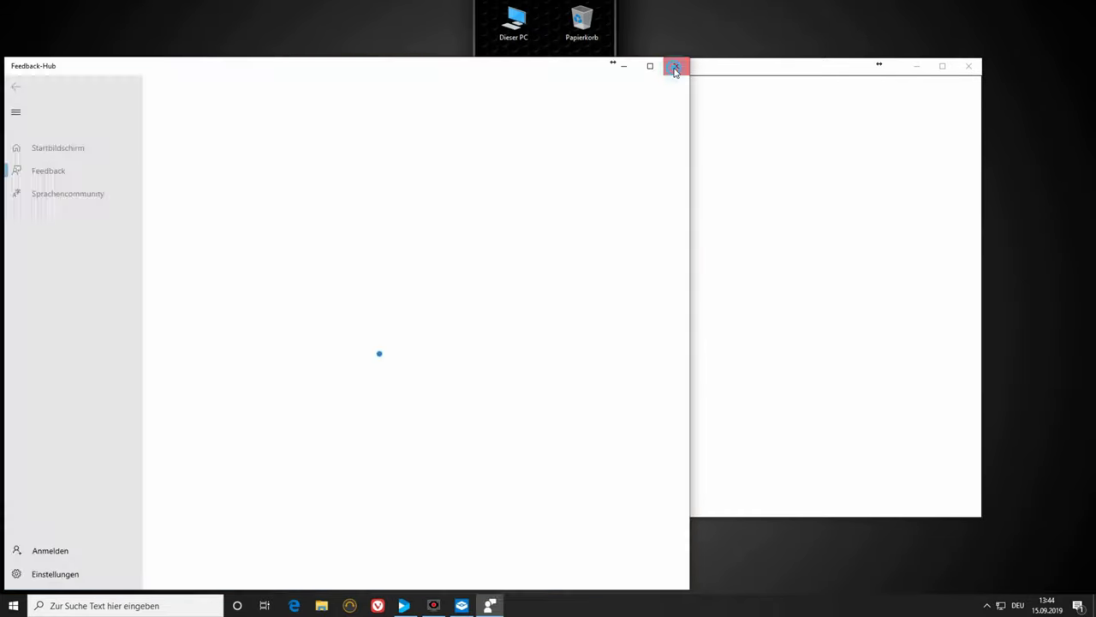
{"action": "left_click", "coordinate": [675, 66]}
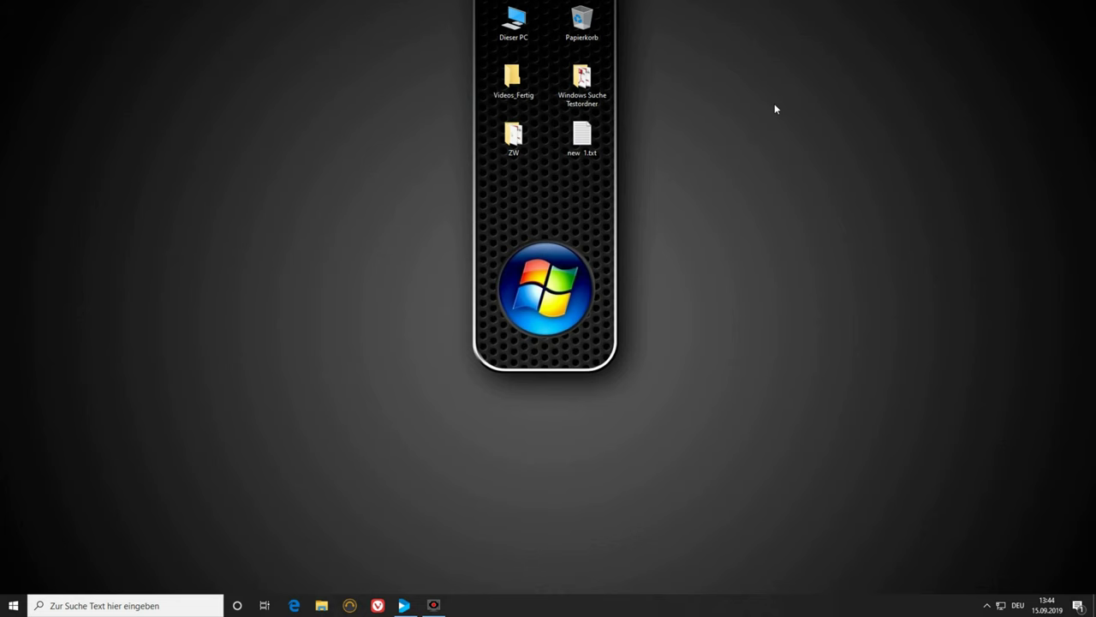
Launch Windows Sandbox again from the host and look through its list of installed apps for Soda PDF.
{"action": "left_click", "coordinate": [14, 604]}
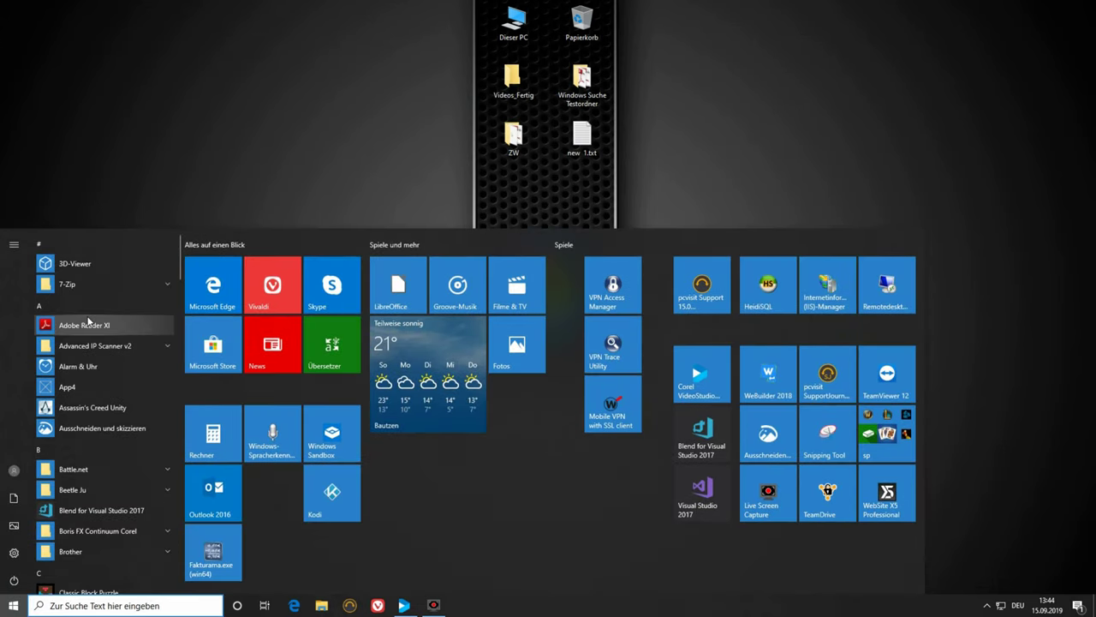
{"action": "left_click", "coordinate": [339, 434]}
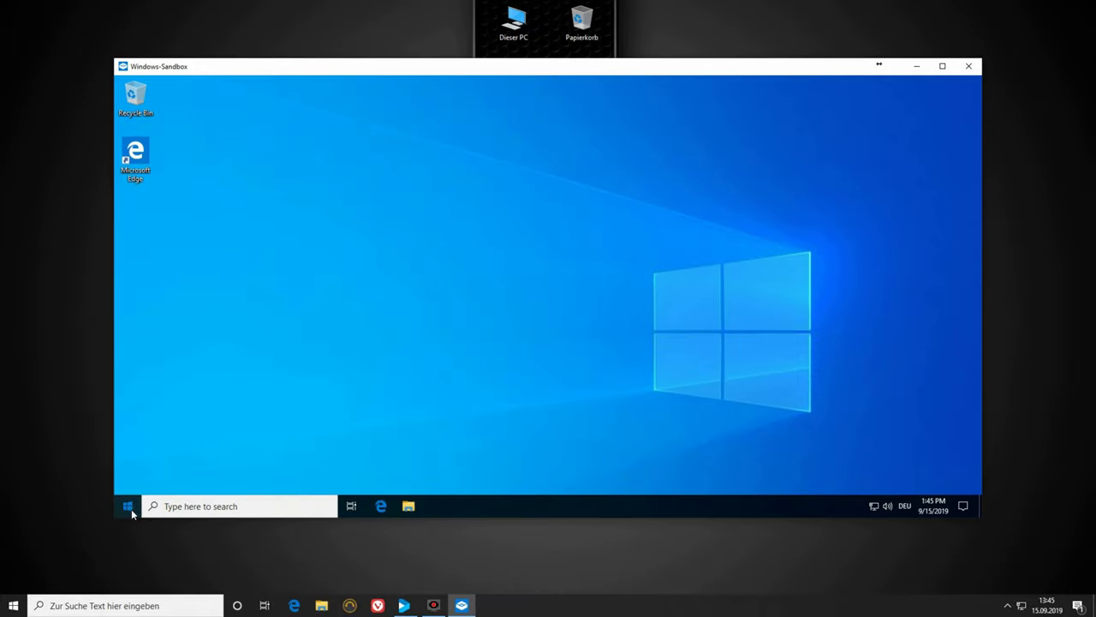
{"action": "left_click", "coordinate": [128, 505]}
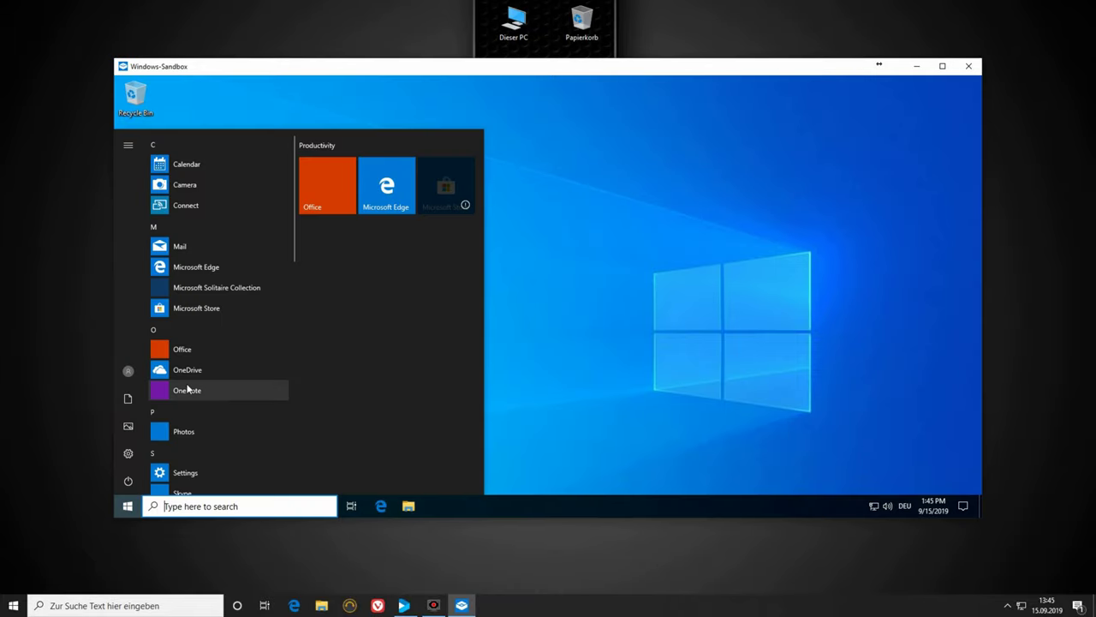
{"action": "scroll", "coordinate": [184, 394], "scroll_direction": "down", "scroll_amount": 5}
{"action": "scroll", "coordinate": [188, 394], "scroll_direction": "down", "scroll_amount": 5}
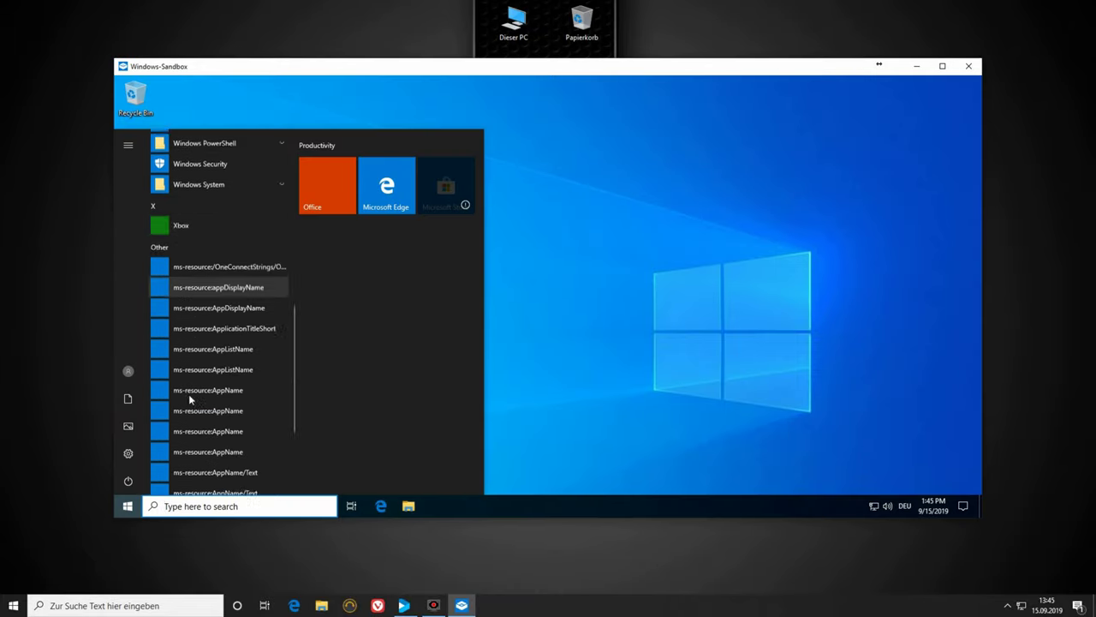
Search the sandbox for "pdf" to check whether the installed PDF program is still there, and close the search.
{"action": "left_click", "coordinate": [187, 505]}
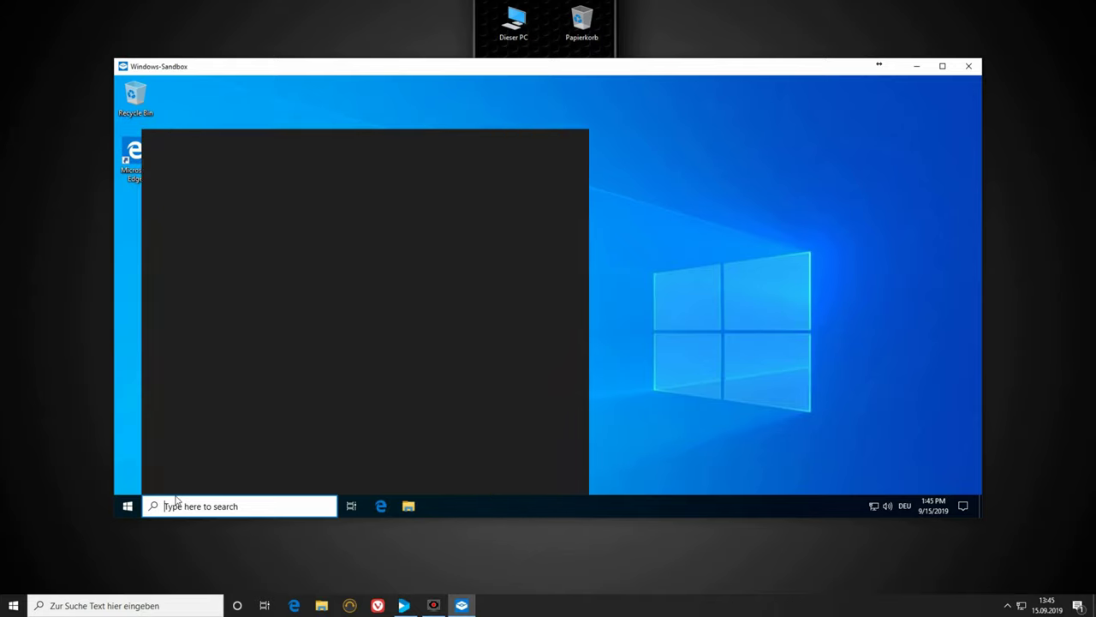
{"action": "type", "text": "pdf"}
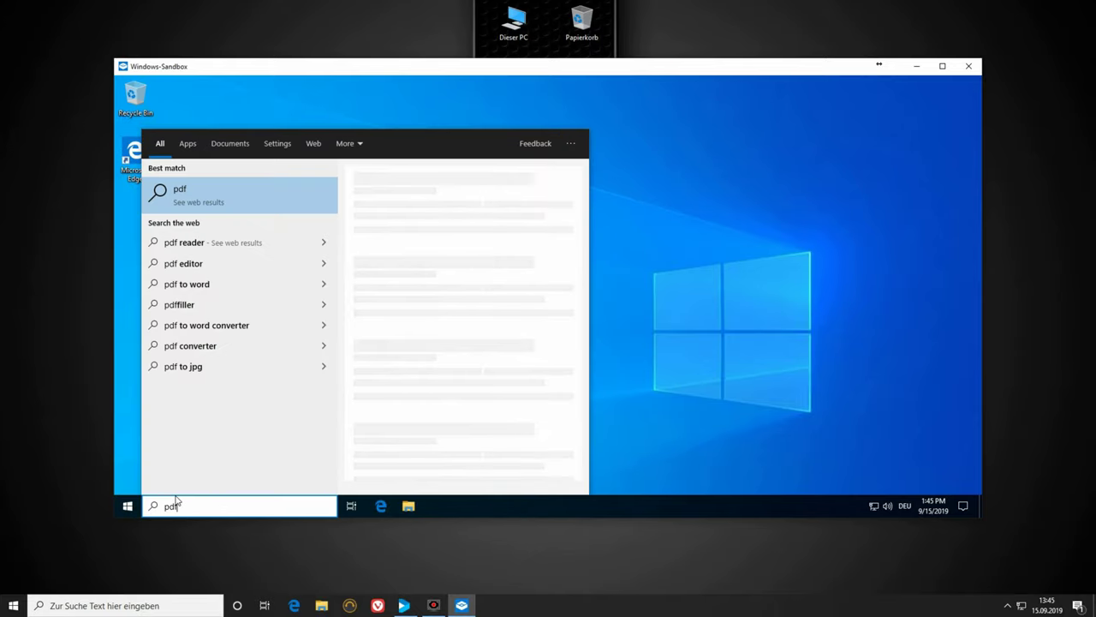
{"action": "key", "text": "Escape"}
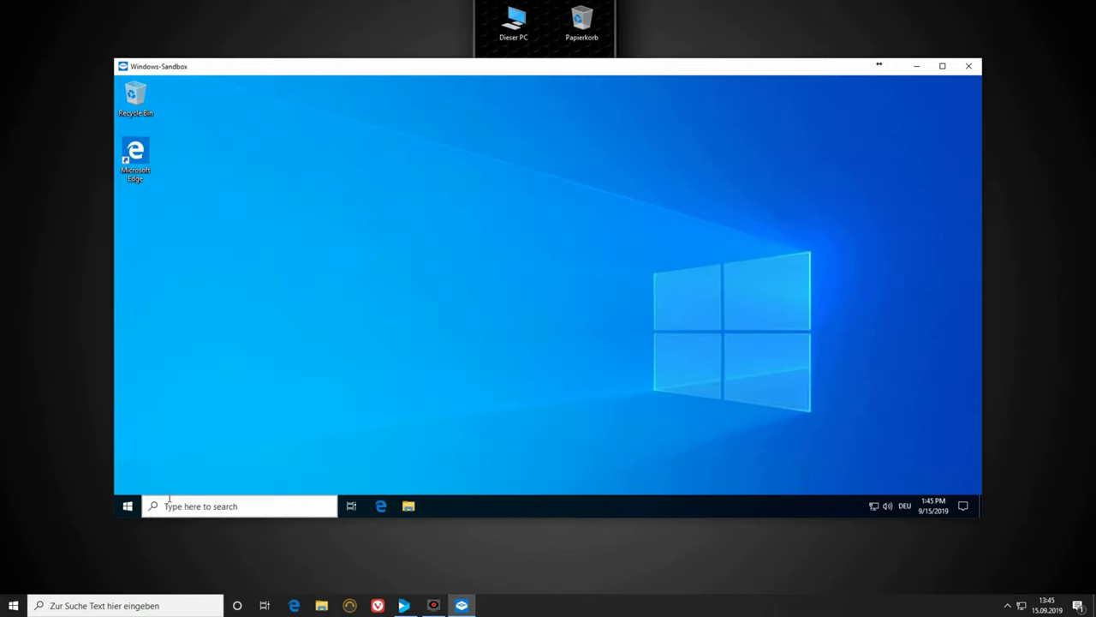
{"action": "left_click", "coordinate": [197, 506]}
{"action": "type", "text": "pdf"}
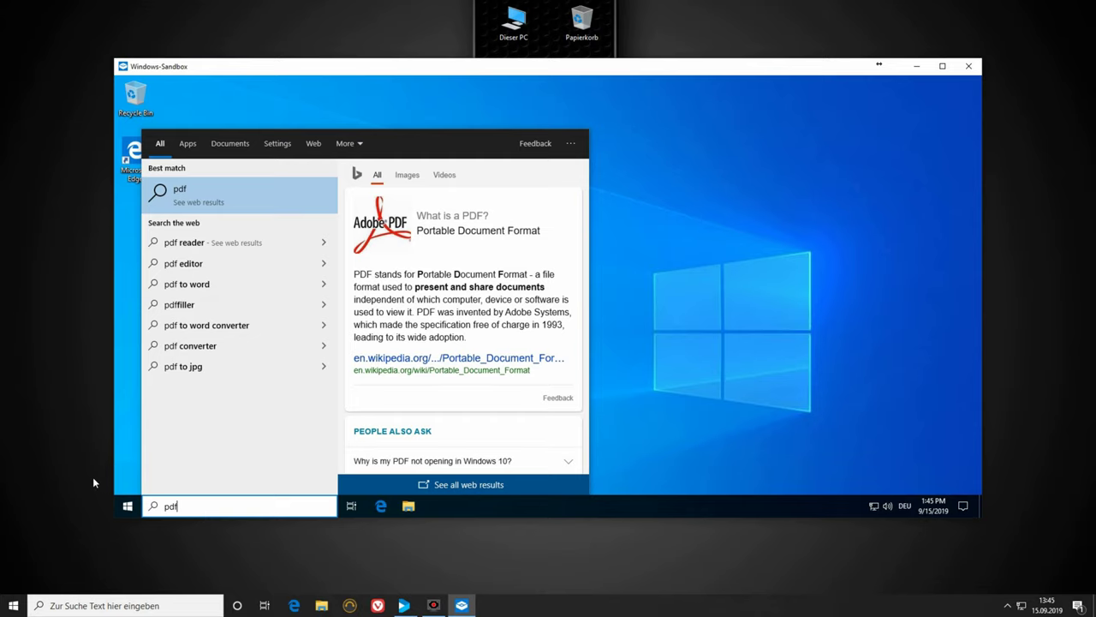
{"action": "left_click", "coordinate": [311, 578]}
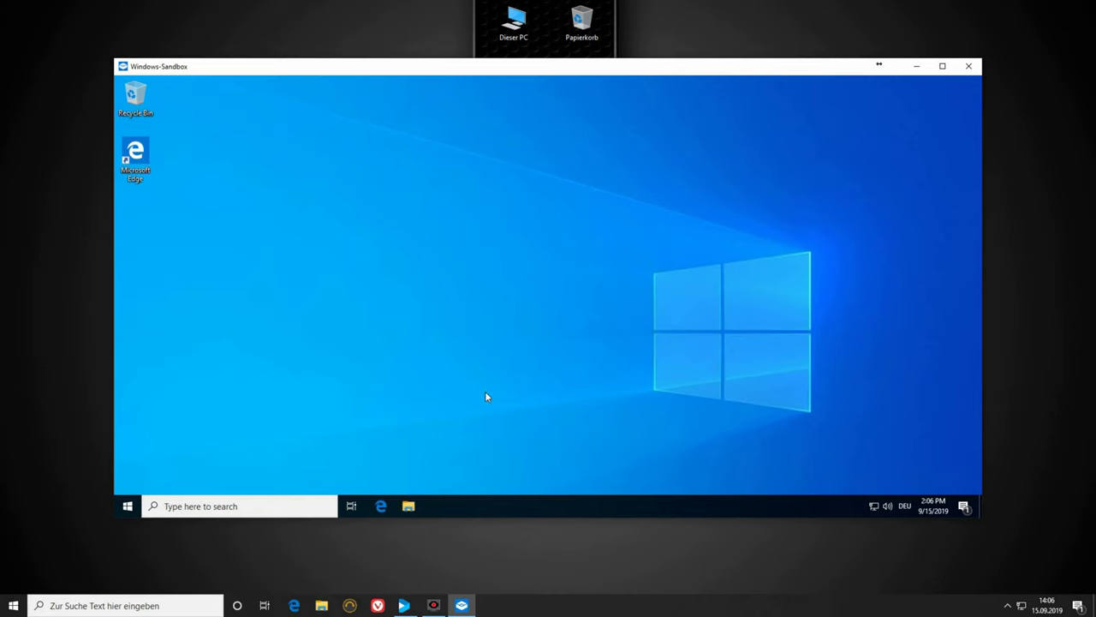
{"action": "left_click", "coordinate": [379, 506]}
{"action": "left_click", "coordinate": [297, 161]}
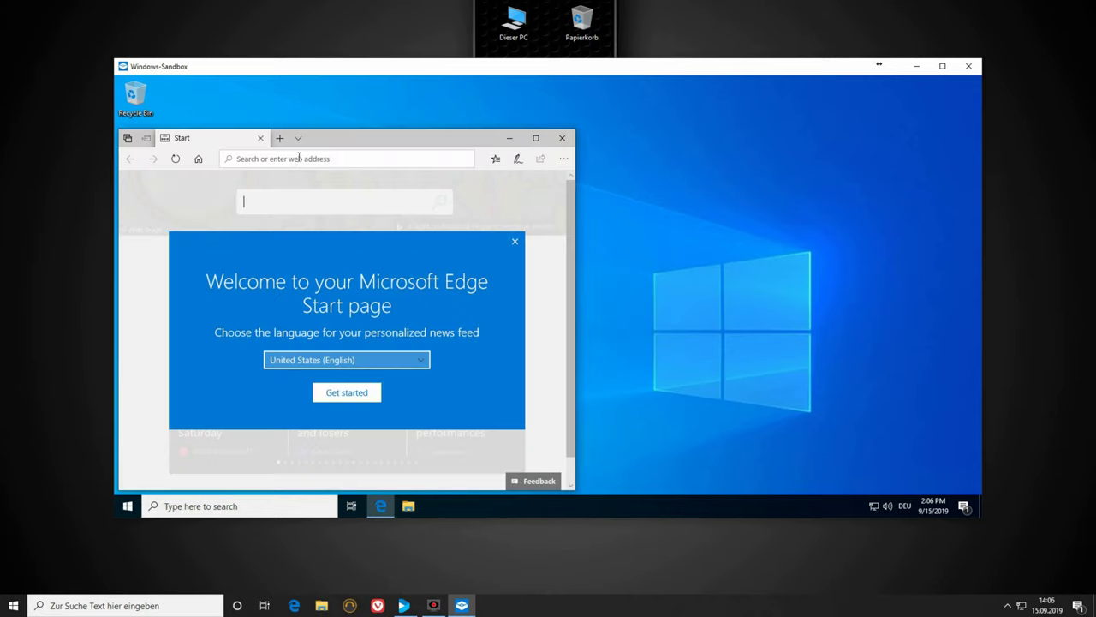
{"action": "type", "text": "ww"}
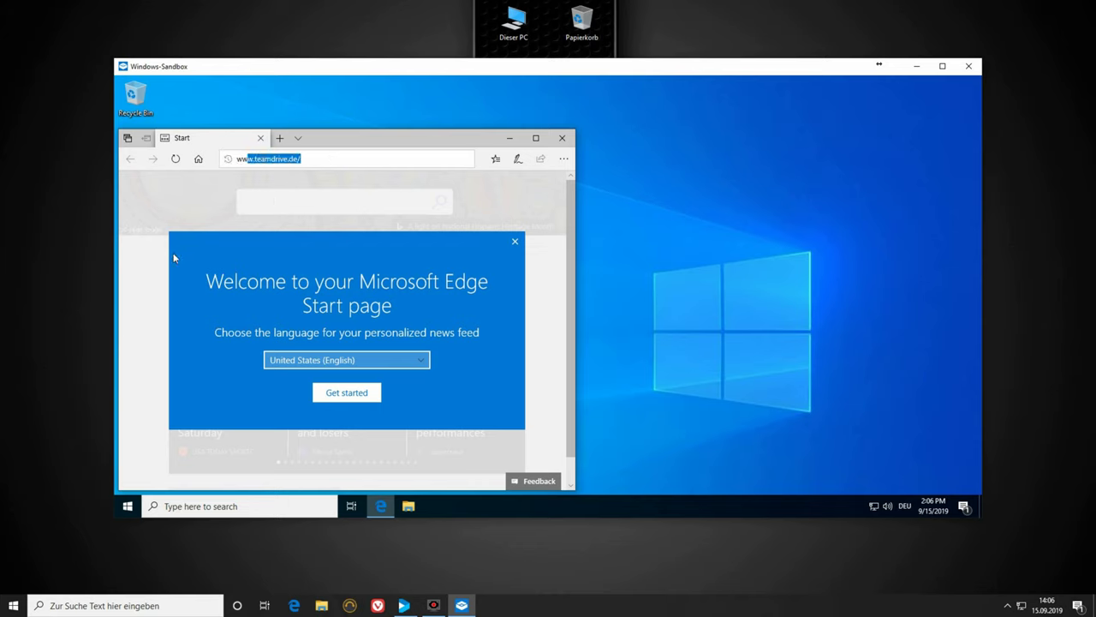
{"action": "type", "text": "w.teamd"}
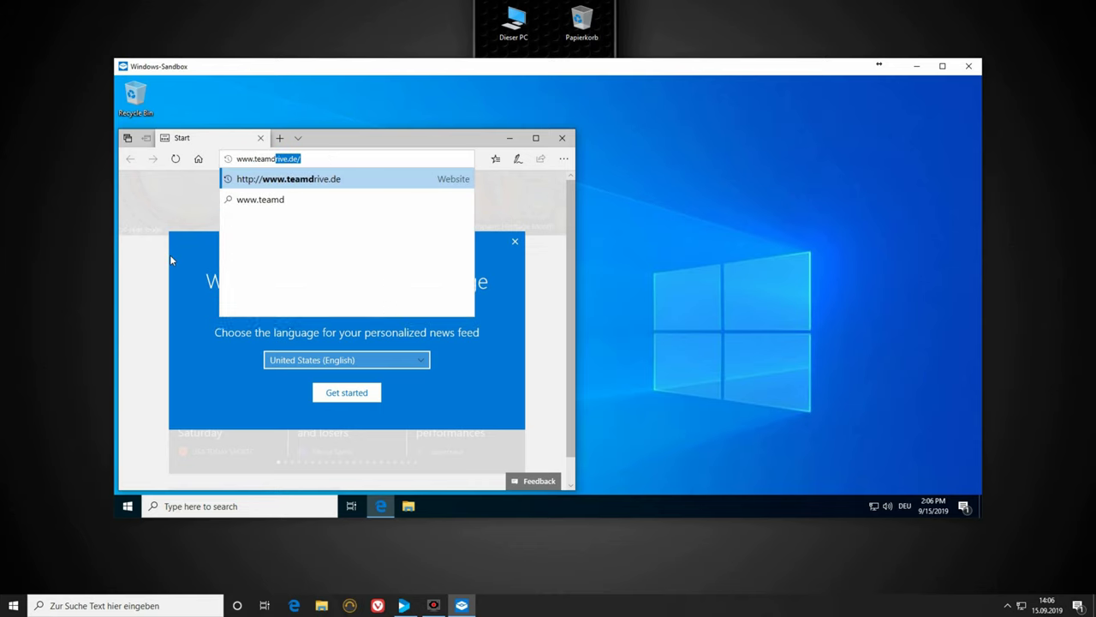
{"action": "type", "text": "rive.com"}
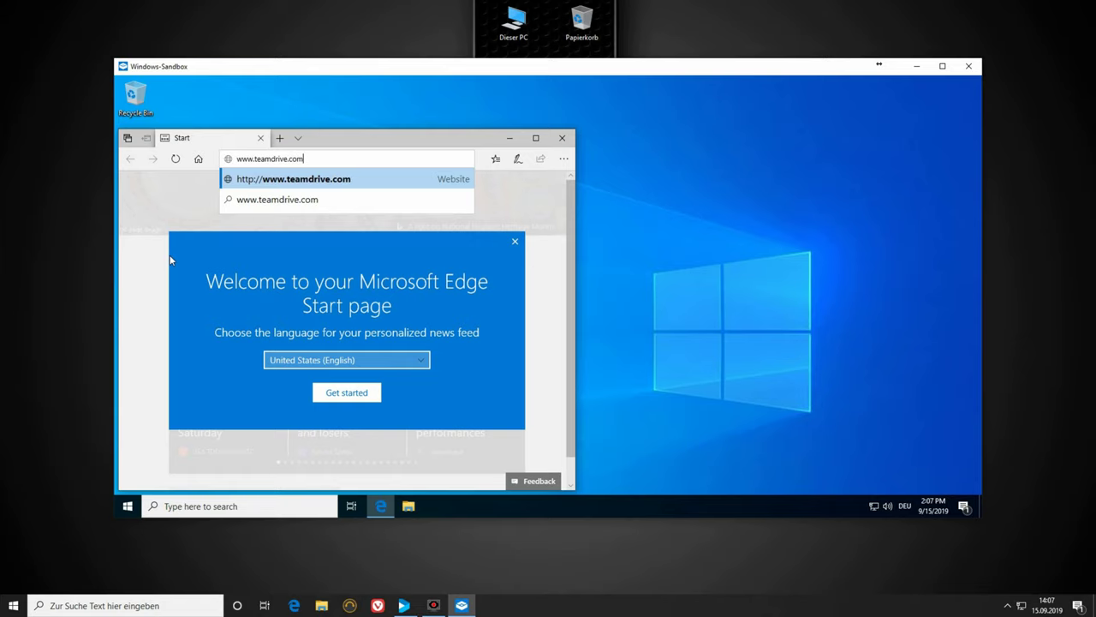
{"action": "key", "text": "Return"}
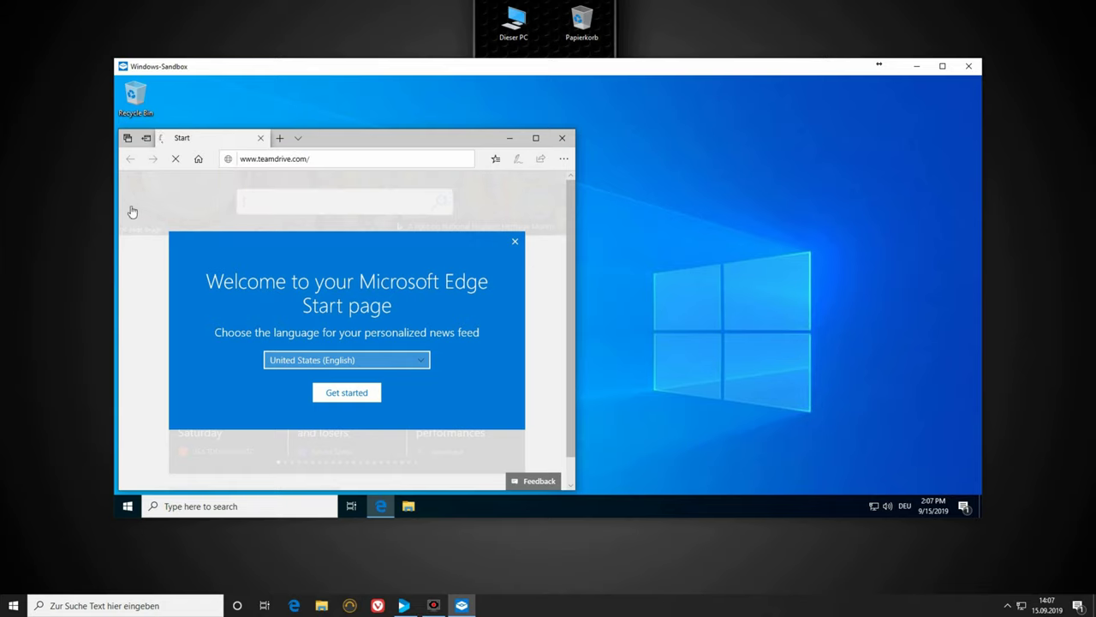
Maximize the browser window and open TeamDrive's free download page from the 30-day trial section.
{"action": "left_click", "coordinate": [535, 137]}
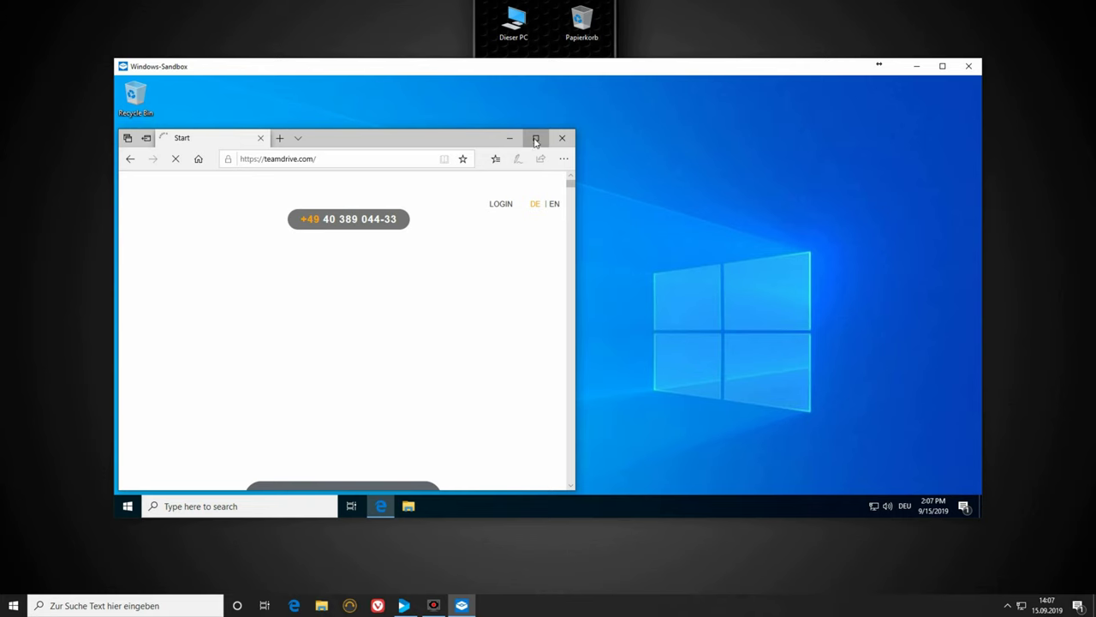
{"action": "scroll", "coordinate": [648, 312], "scroll_direction": "down", "scroll_amount": 3}
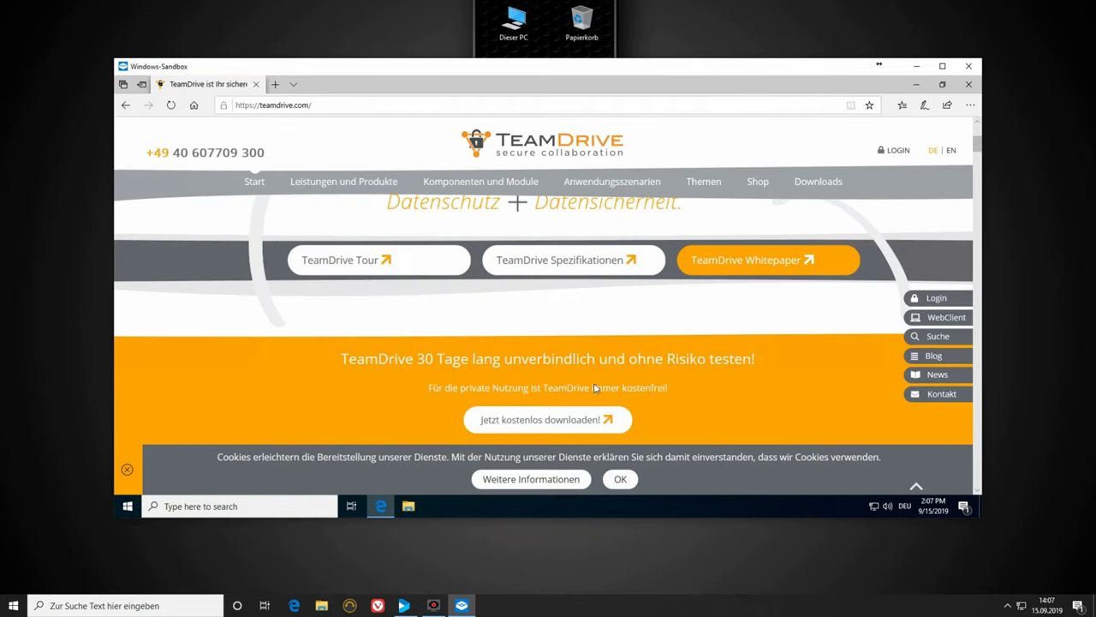
{"action": "left_click", "coordinate": [561, 419]}
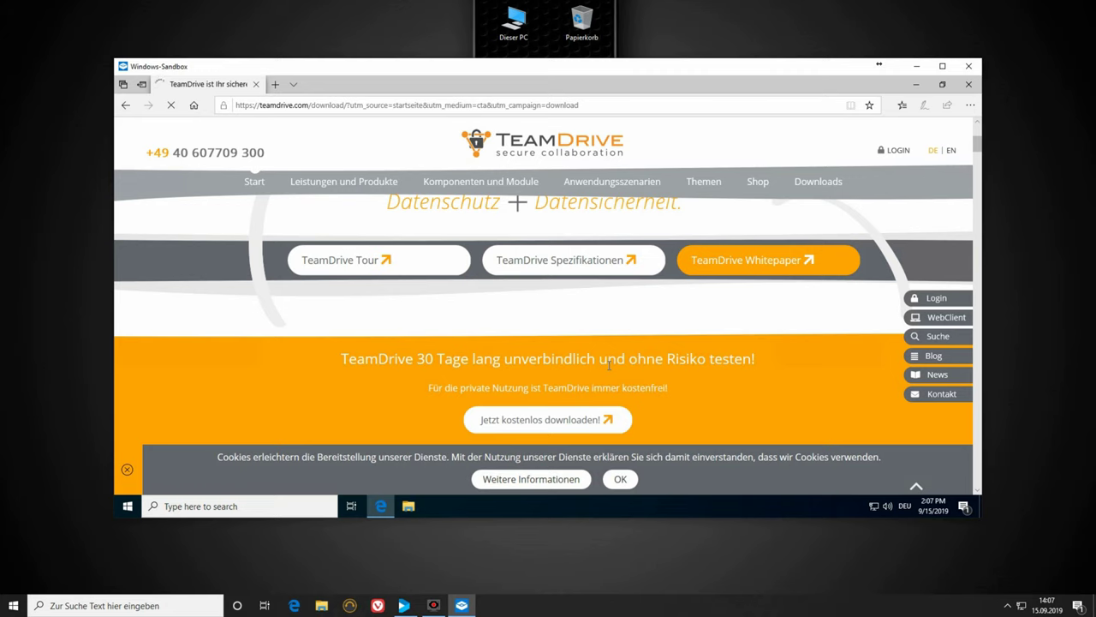
Run the TeamDrive installer straight from the download page and choose English as the installation language.
{"action": "scroll", "coordinate": [607, 366], "scroll_direction": "down", "scroll_amount": 3}
{"action": "scroll", "coordinate": [599, 366], "scroll_direction": "down", "scroll_amount": 2}
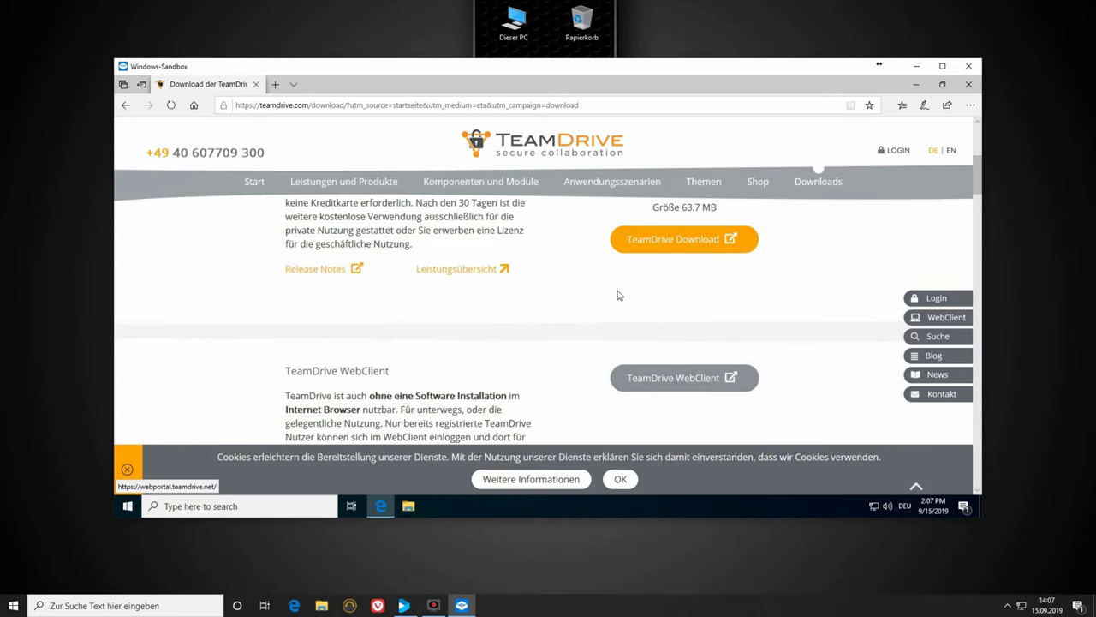
{"action": "left_click", "coordinate": [676, 249]}
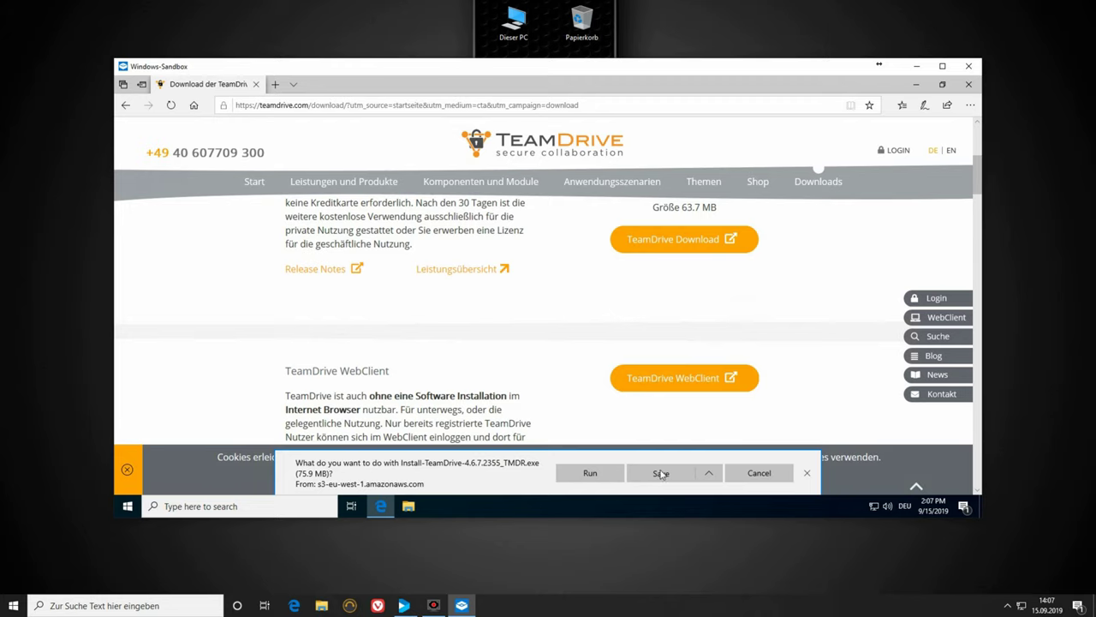
{"action": "left_click", "coordinate": [592, 477]}
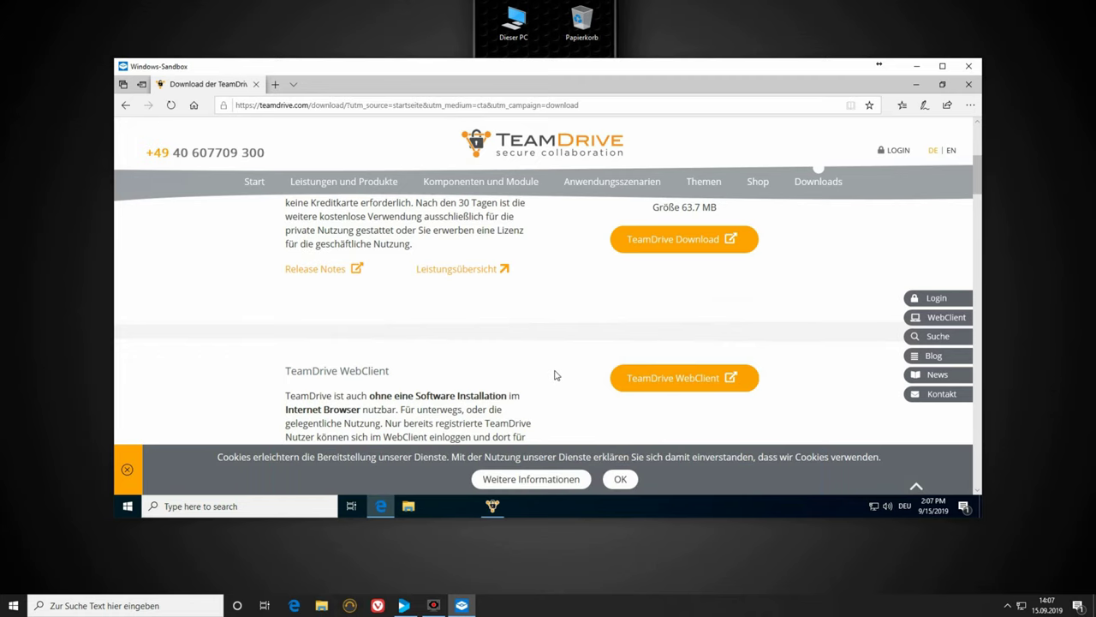
{"action": "left_click", "coordinate": [493, 507]}
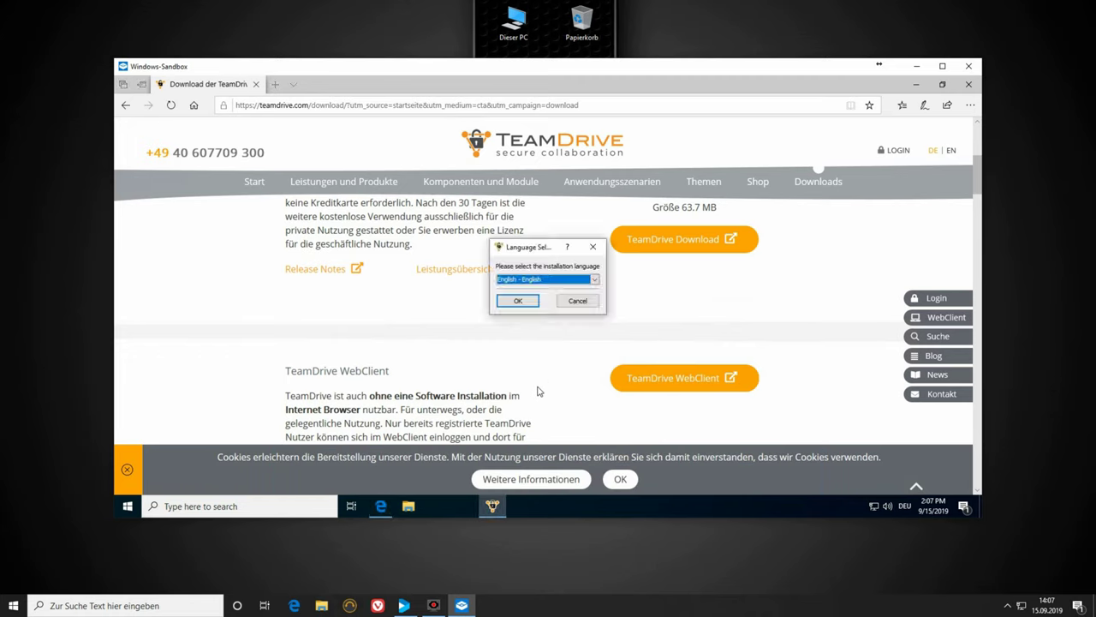
{"action": "left_click", "coordinate": [507, 304]}
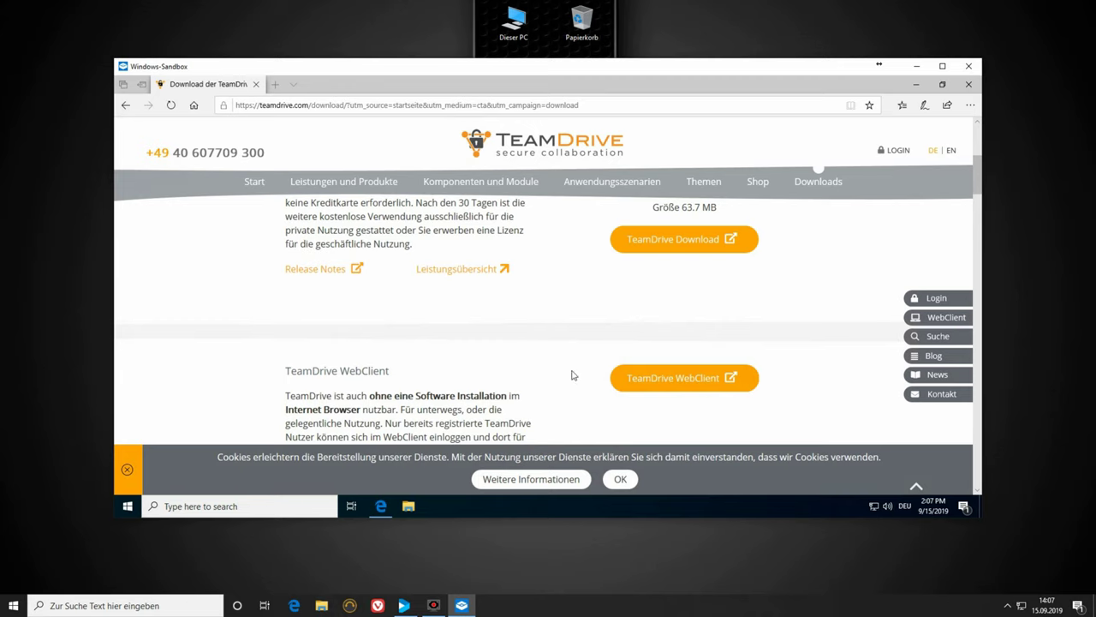
Complete the TeamDrive setup with the Shell Extension and Virtual filesystem components and autostart enabled, and decline the immediate restart.
{"action": "left_click", "coordinate": [623, 392]}
{"action": "left_click", "coordinate": [565, 360]}
{"action": "left_click", "coordinate": [622, 390]}
{"action": "left_click", "coordinate": [631, 391]}
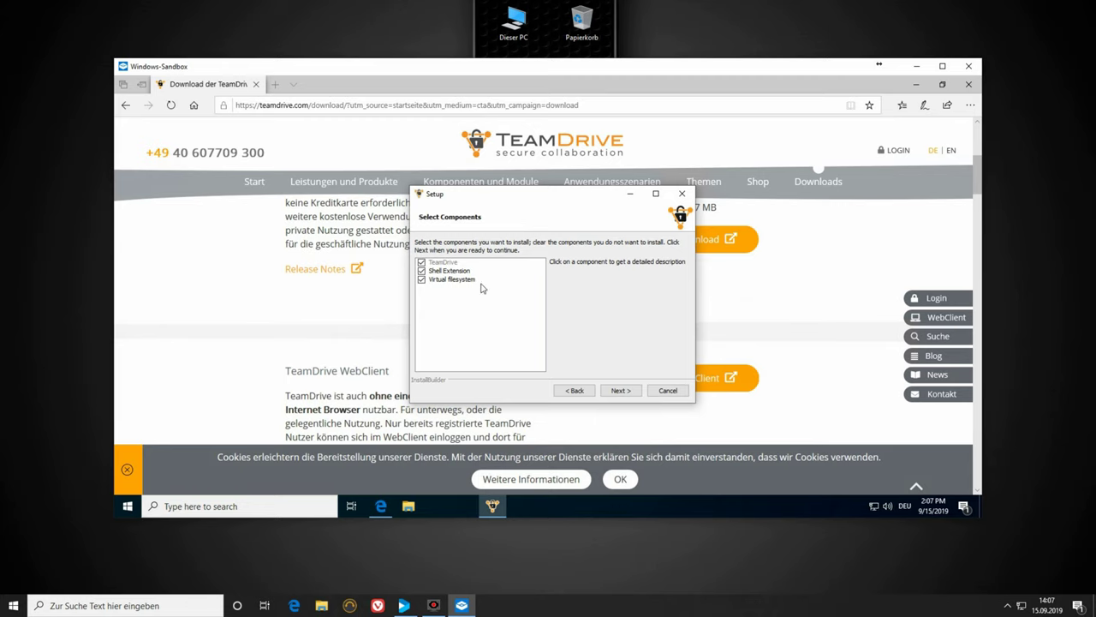
{"action": "left_click", "coordinate": [627, 394]}
{"action": "left_click", "coordinate": [627, 393]}
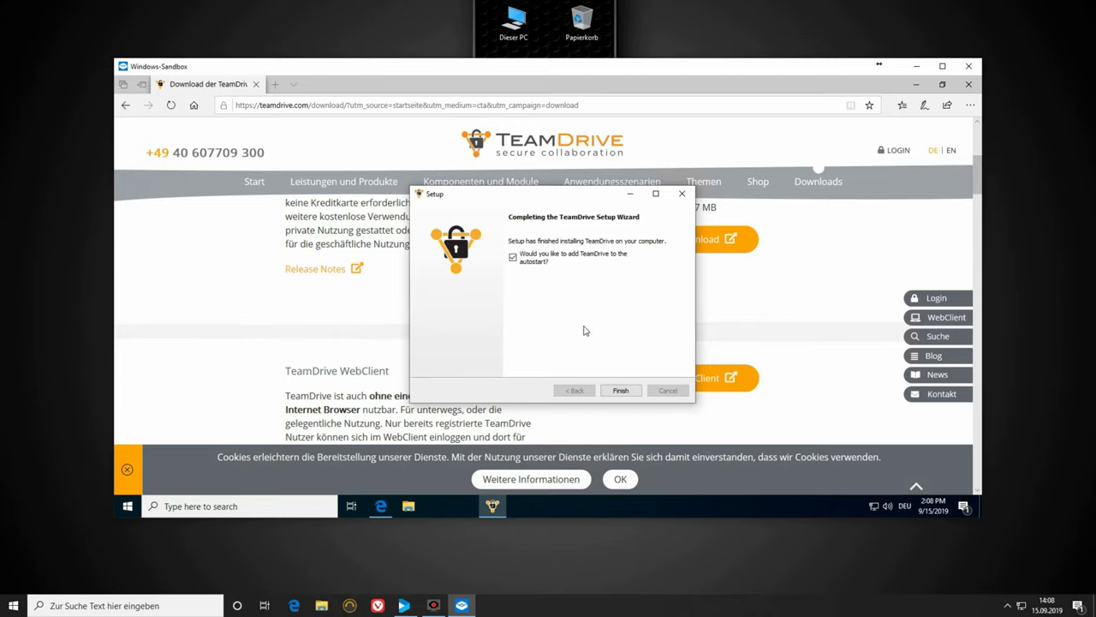
{"action": "left_click", "coordinate": [622, 391]}
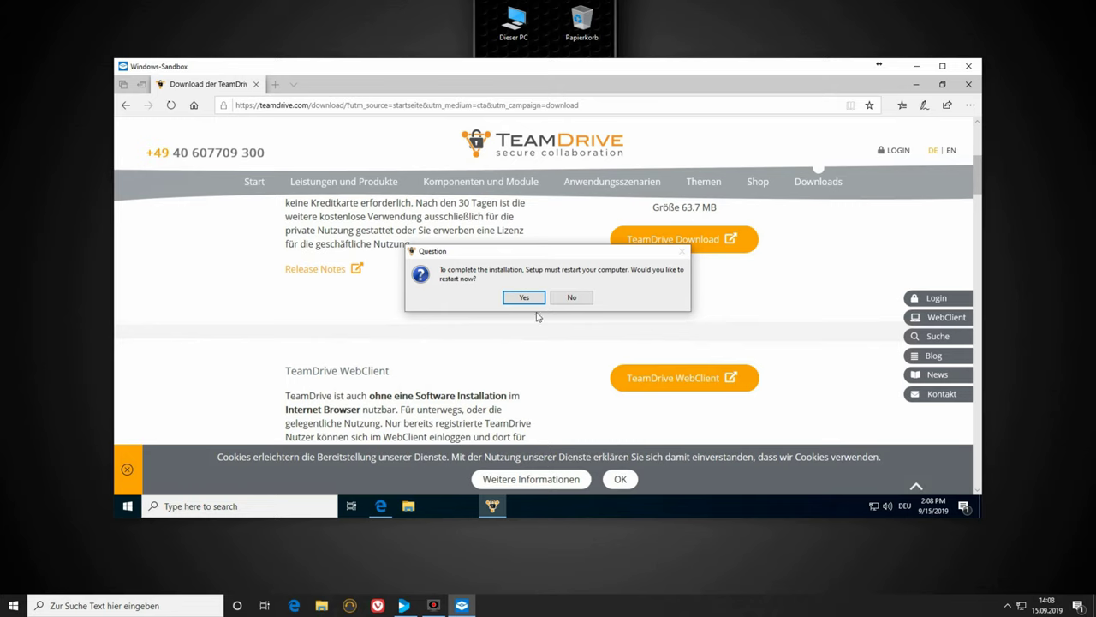
{"action": "left_click", "coordinate": [568, 298]}
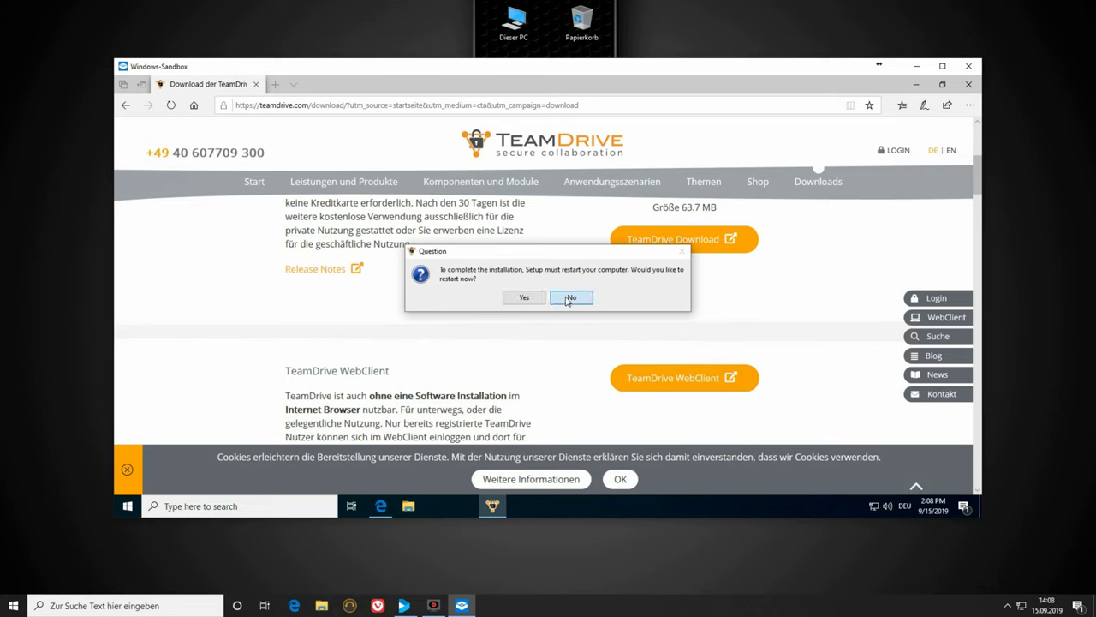
Search the sandbox for "team" to launch the installed TeamDrive app, and close its window while it is loading.
{"action": "left_click", "coordinate": [128, 506]}
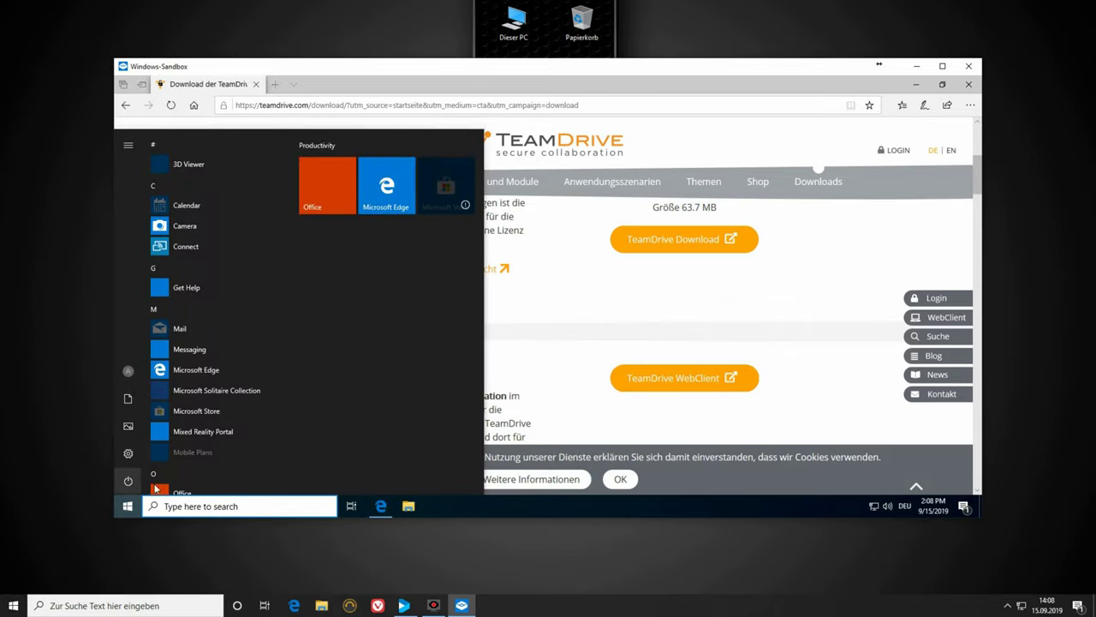
{"action": "type", "text": "team"}
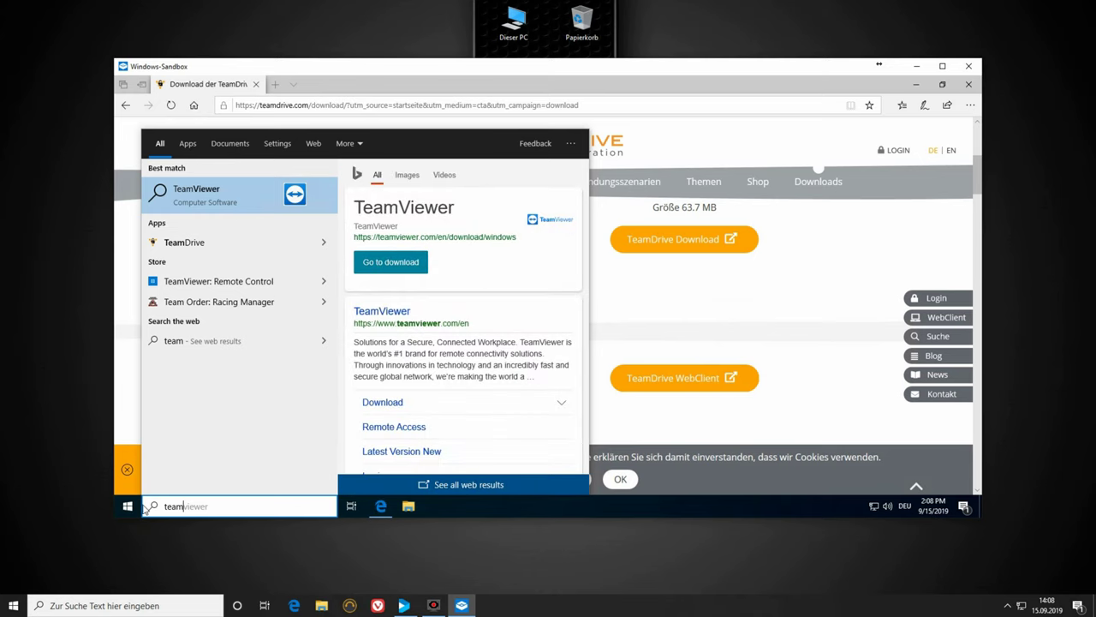
{"action": "left_click", "coordinate": [289, 245]}
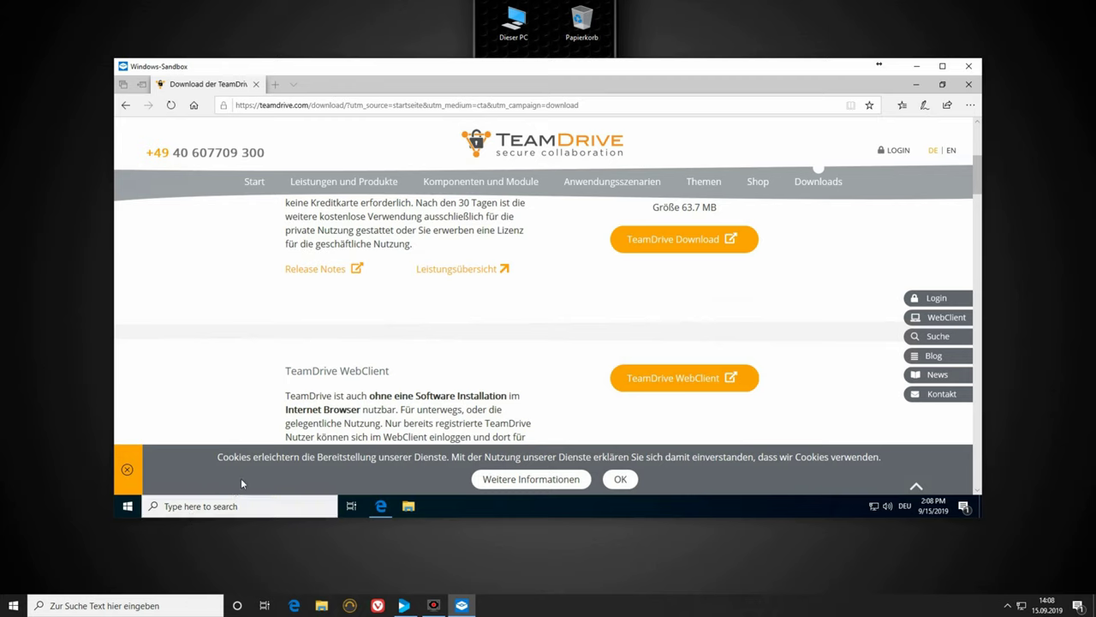
{"action": "left_click", "coordinate": [126, 506]}
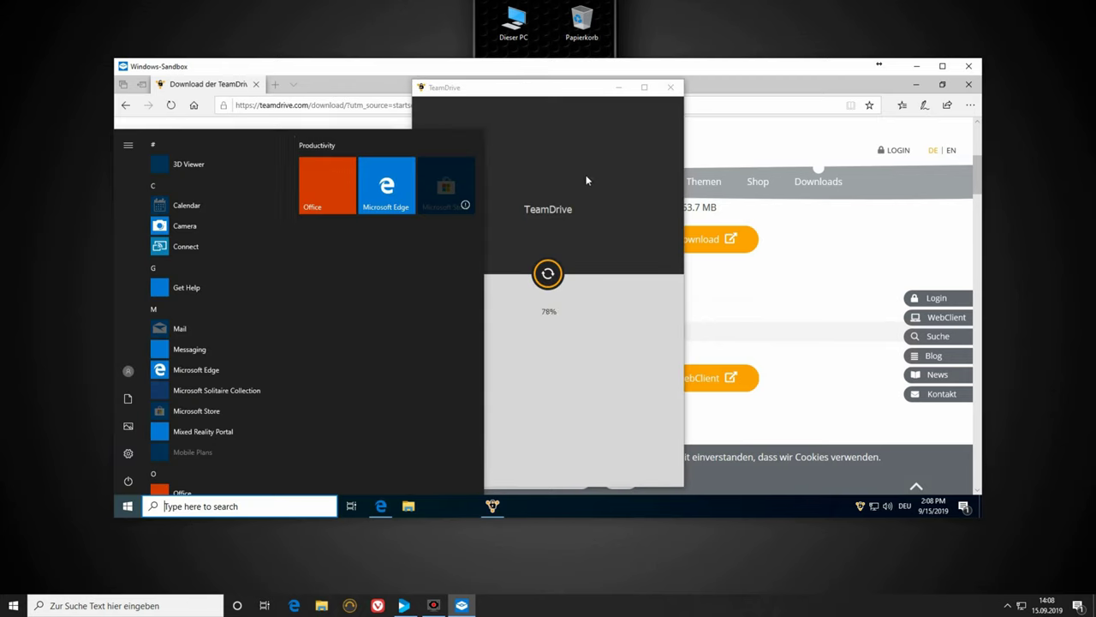
{"action": "left_click", "coordinate": [673, 87]}
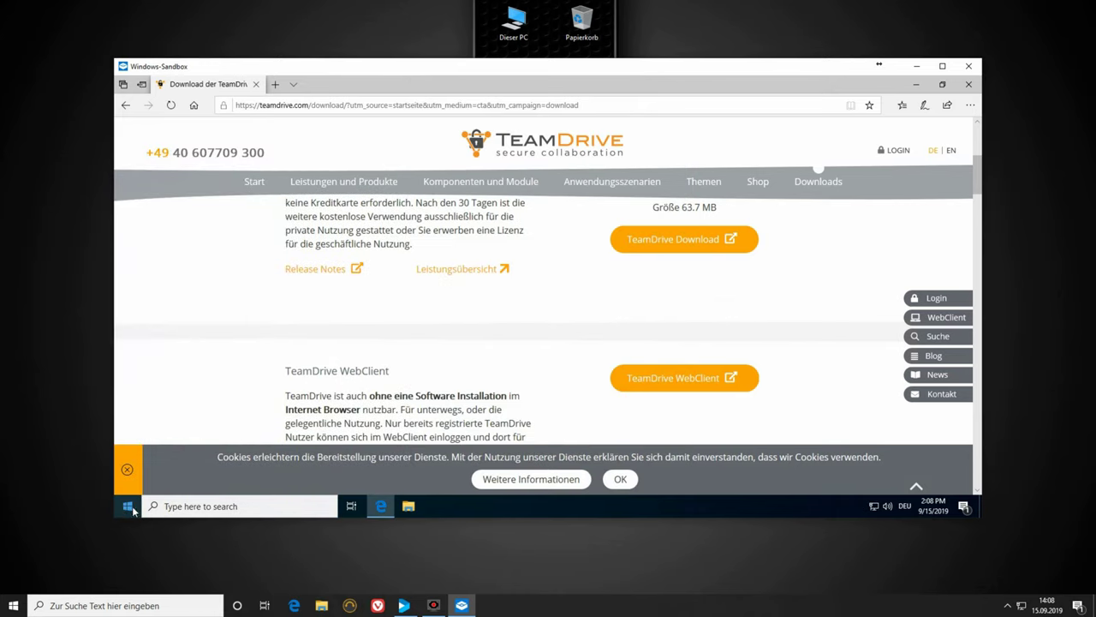
Restart Windows from inside the sandbox and decline to send feedback about the interrupted connection.
{"action": "left_click", "coordinate": [127, 506]}
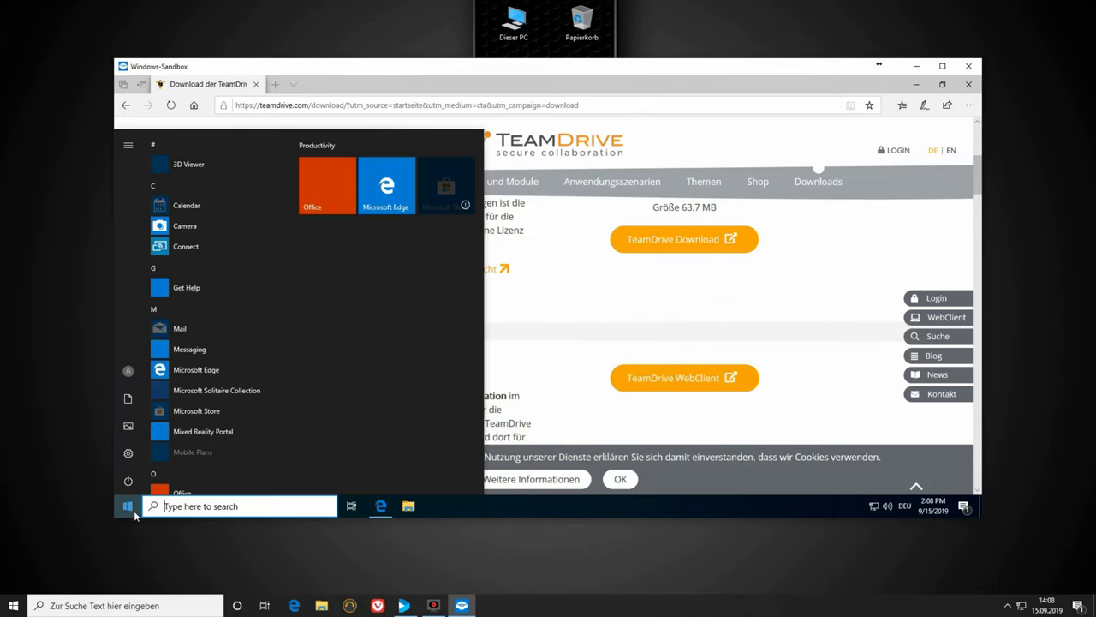
{"action": "left_click", "coordinate": [128, 482]}
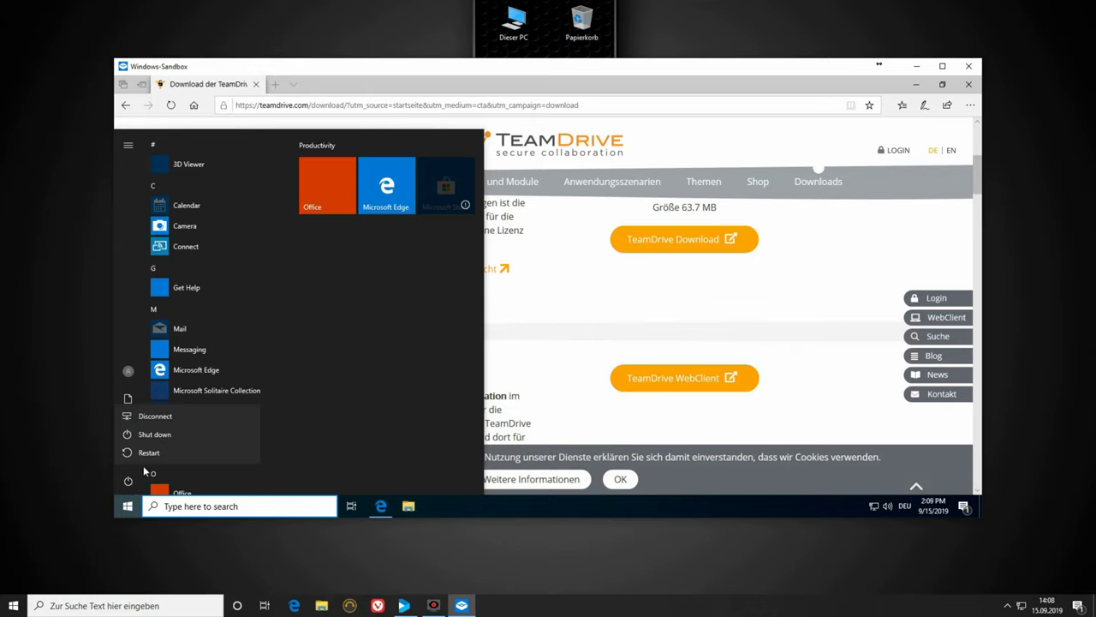
{"action": "left_click", "coordinate": [156, 454]}
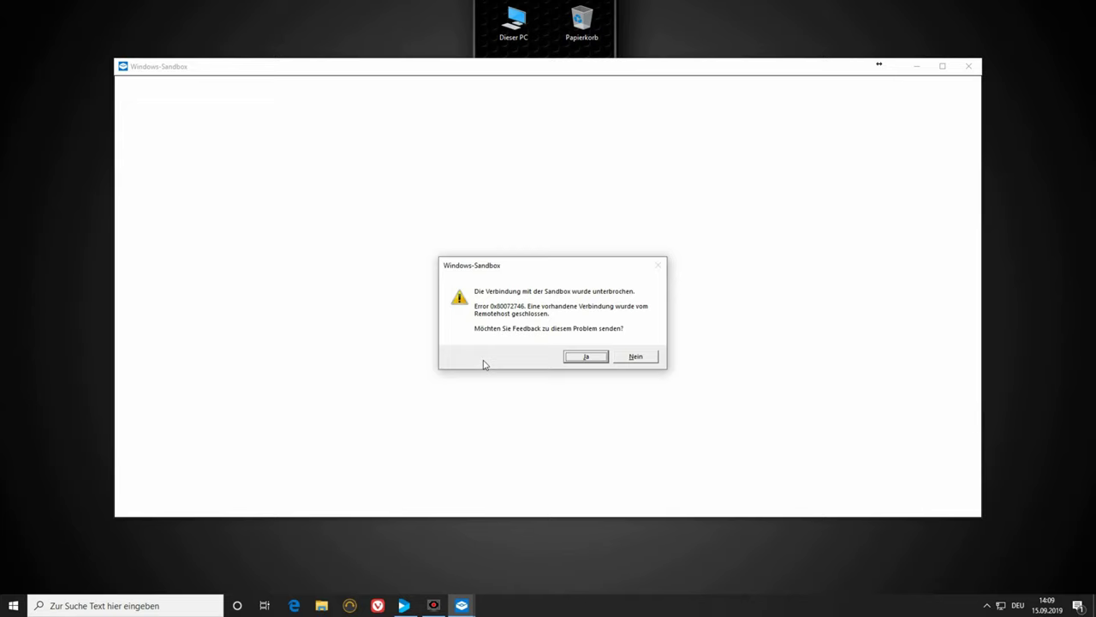
{"action": "left_click", "coordinate": [635, 358]}
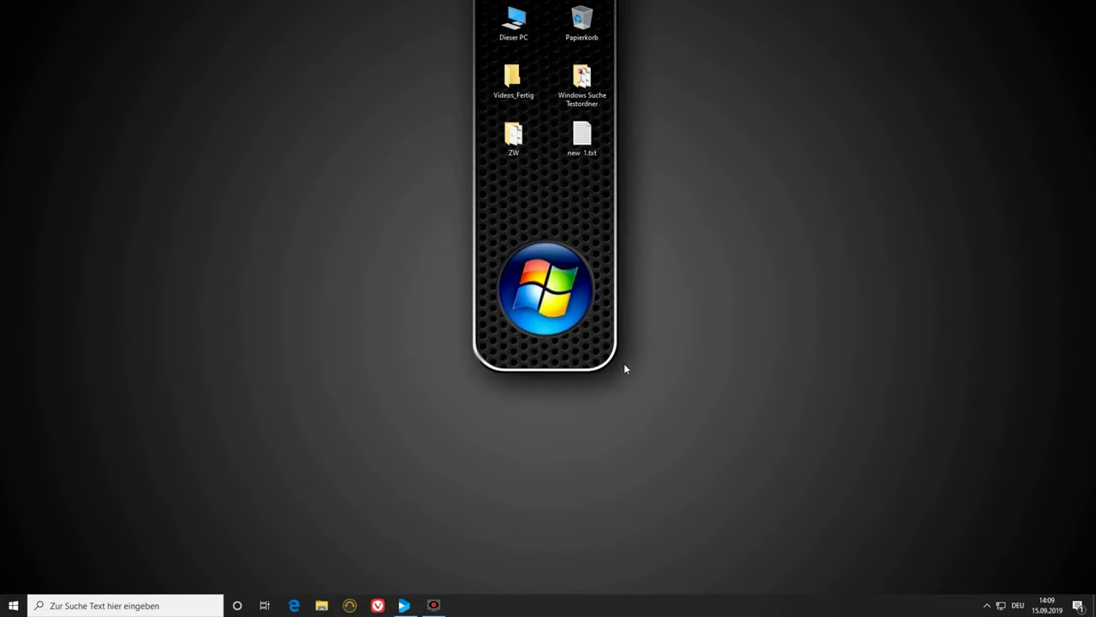